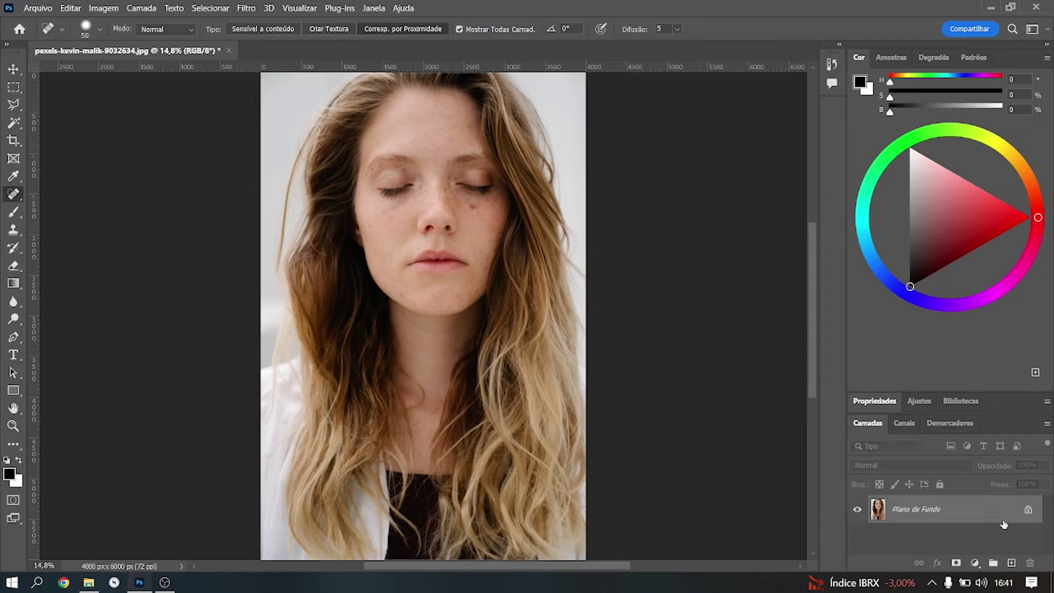
# Centre the face in view and check the healing tools group without switching tools.
pyautogui.scroll(3, 534, 293)
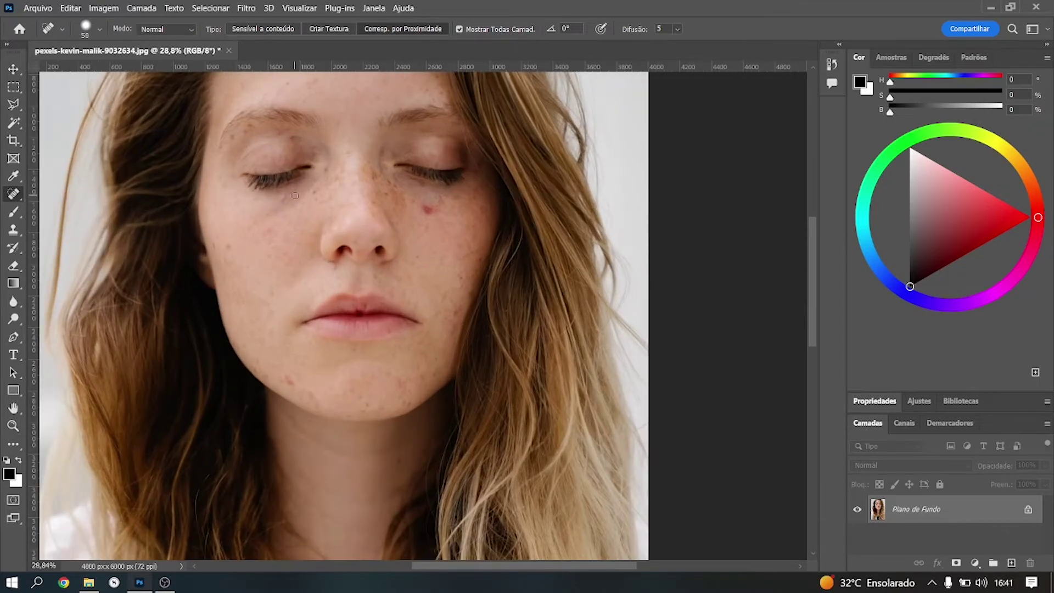
pyautogui.moveTo(284, 196); pyautogui.dragTo(407, 250)
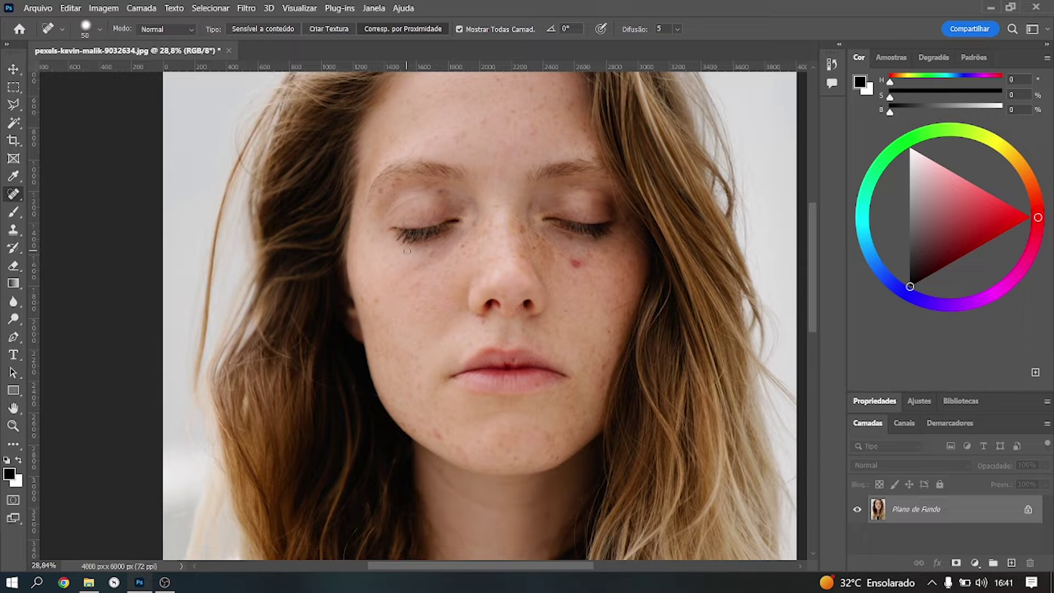
pyautogui.rightClick(13, 193)
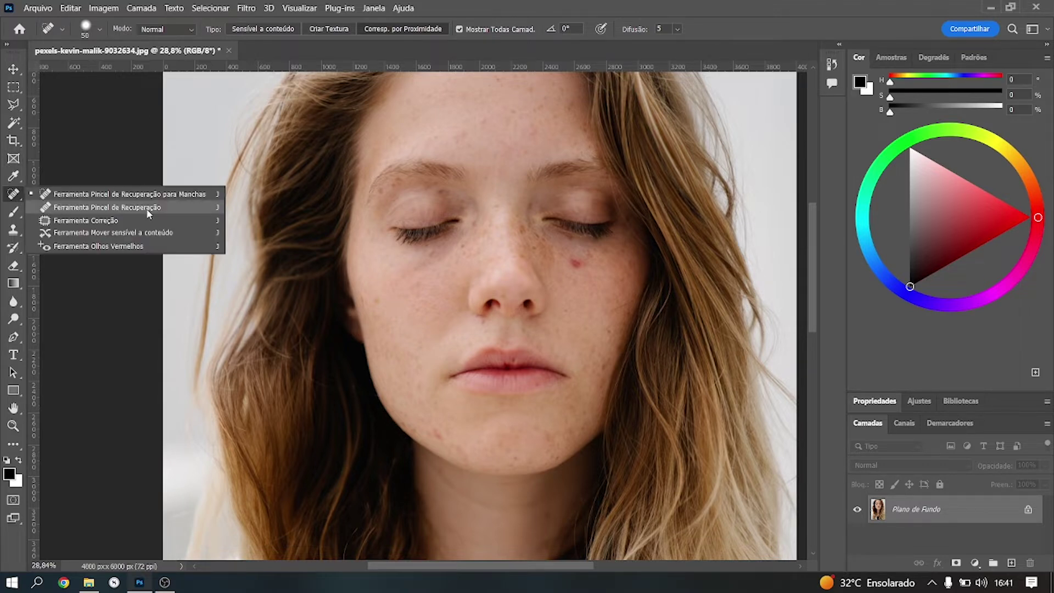
pyautogui.click(130, 194)
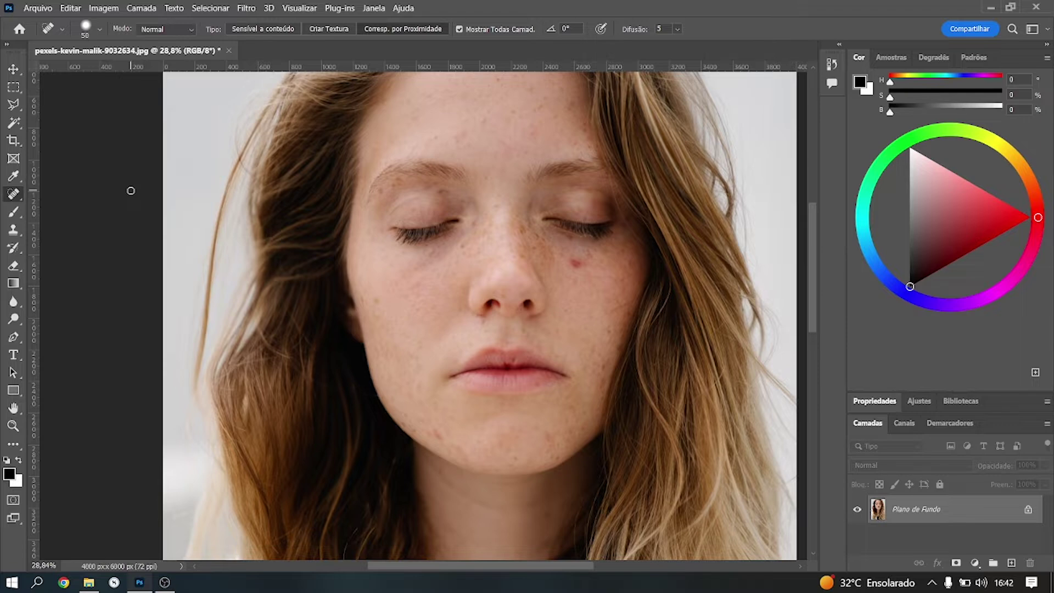
pyautogui.scroll(3, 550, 137)
pyautogui.scroll(3, 521, 148)
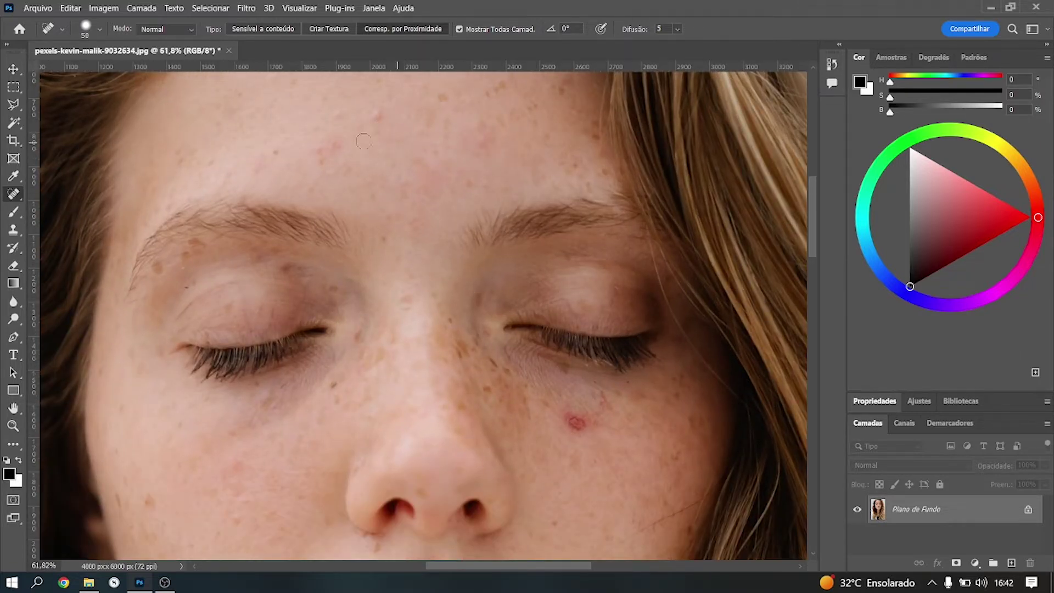
pyautogui.scroll(-3, 476, 235)
pyautogui.scroll(-2, 475, 235)
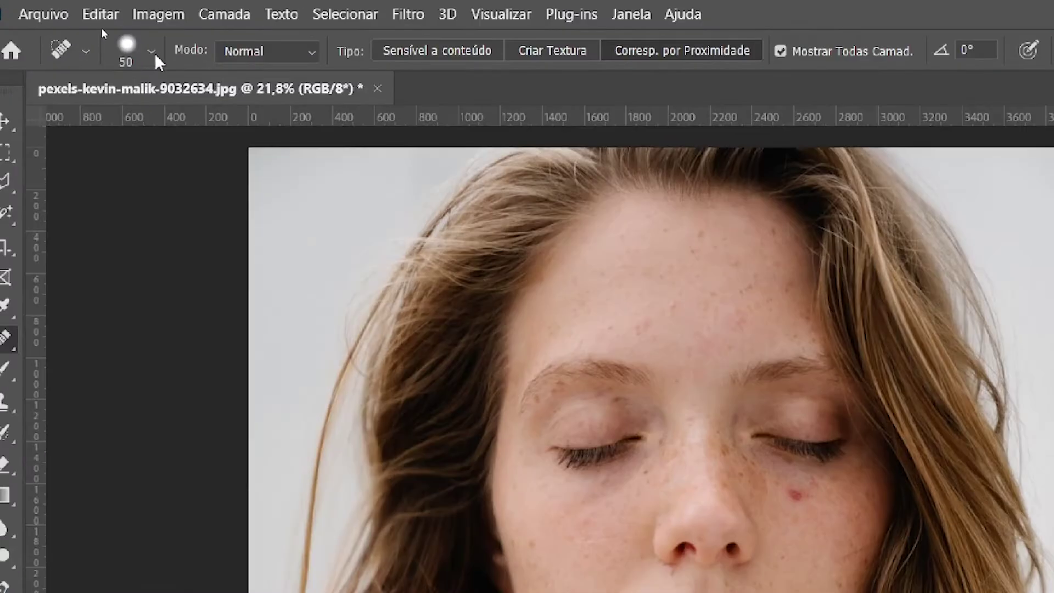
# Set the healing brush to 36 px with 50% hardness and 1% spacing.
pyautogui.click(87, 29)
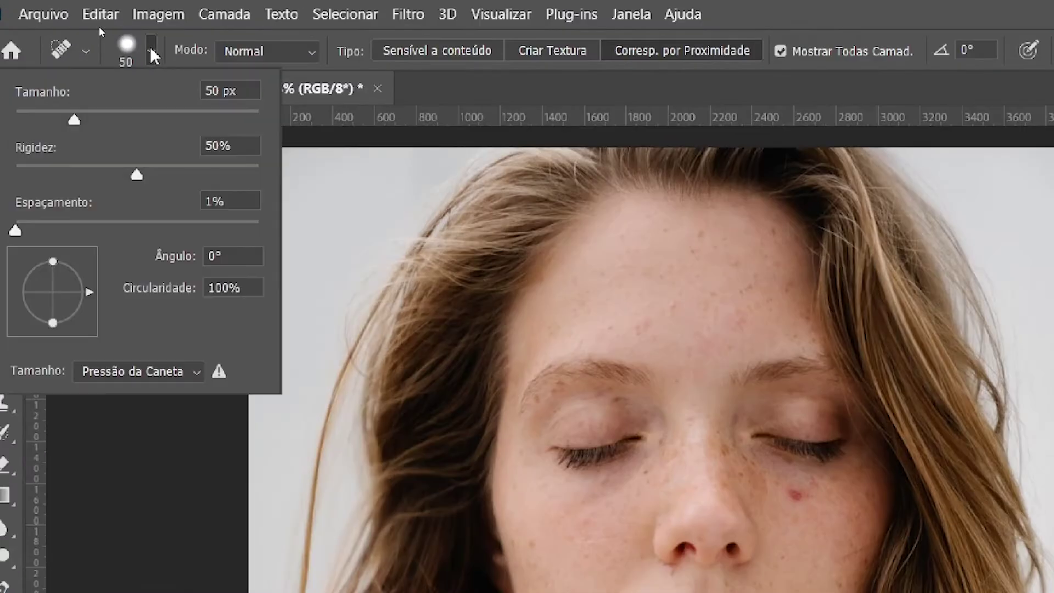
pyautogui.moveTo(98, 120); pyautogui.dragTo(81, 120)
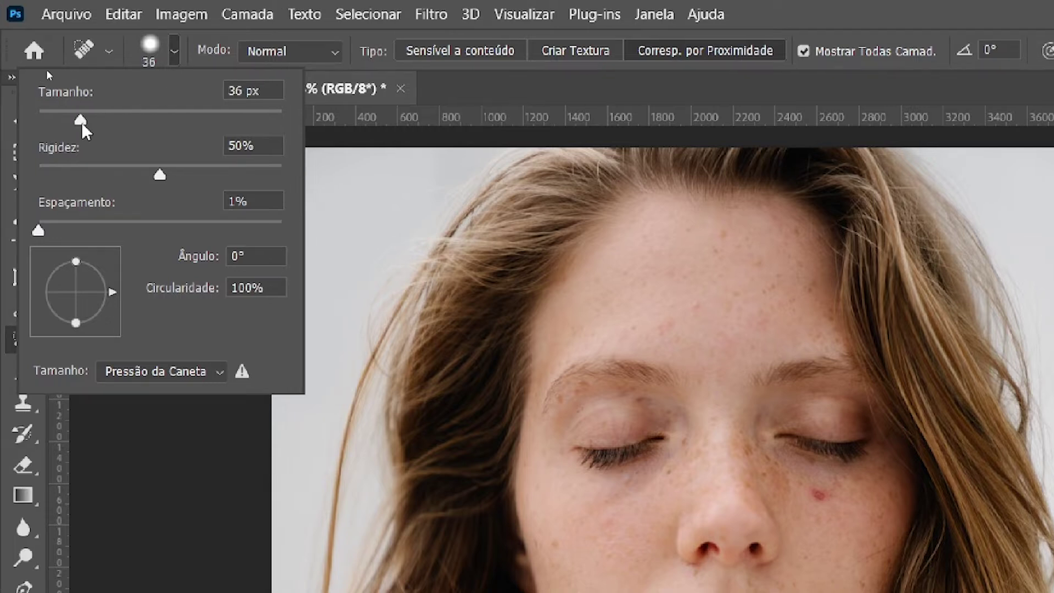
pyautogui.moveTo(160, 175); pyautogui.dragTo(168, 176)
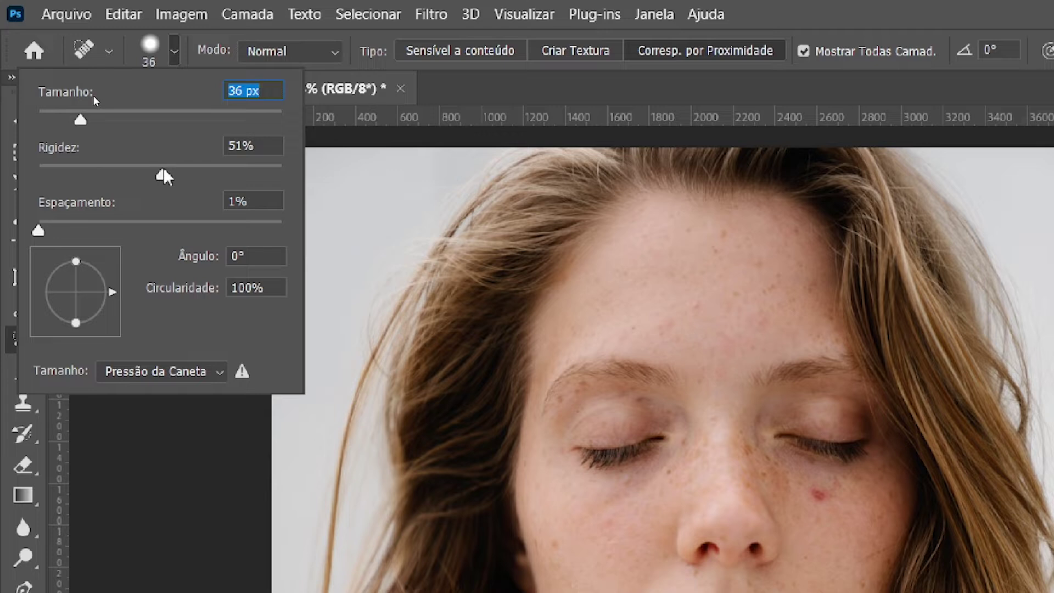
pyautogui.moveTo(169, 170); pyautogui.dragTo(161, 174)
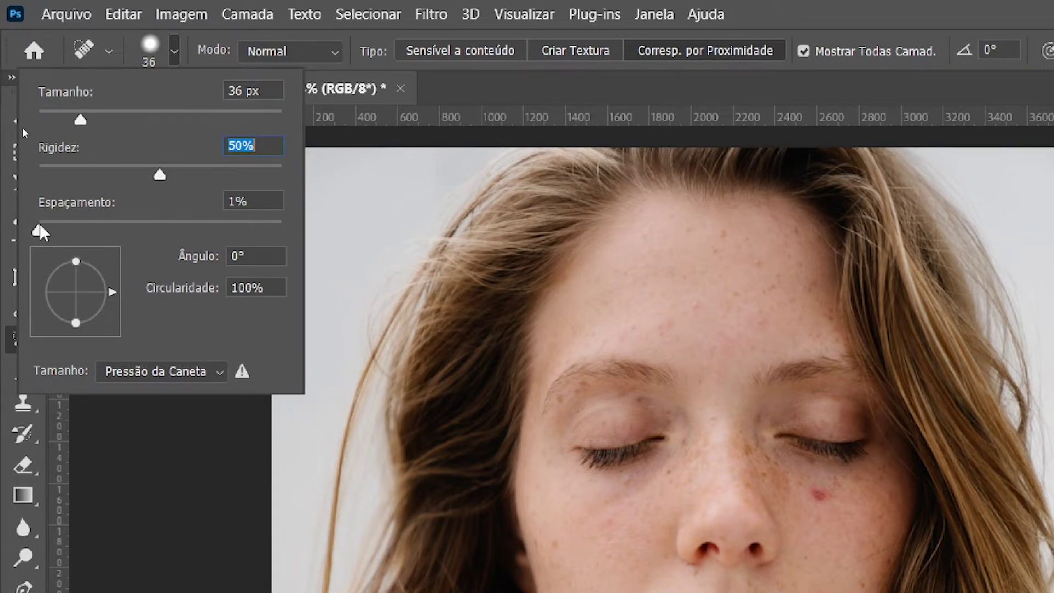
pyautogui.click(38, 231)
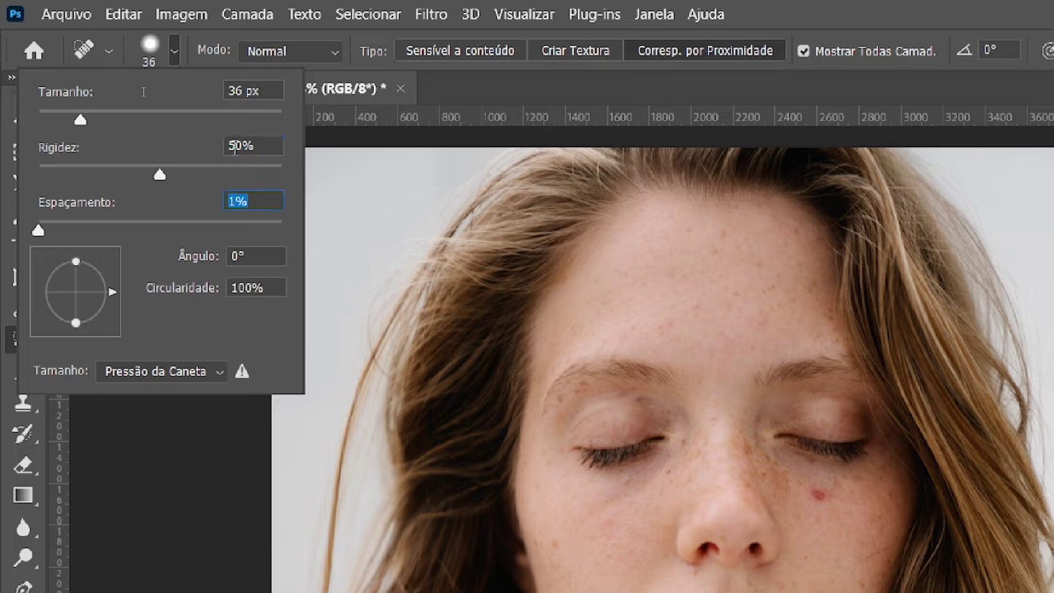
pyautogui.press('Return')
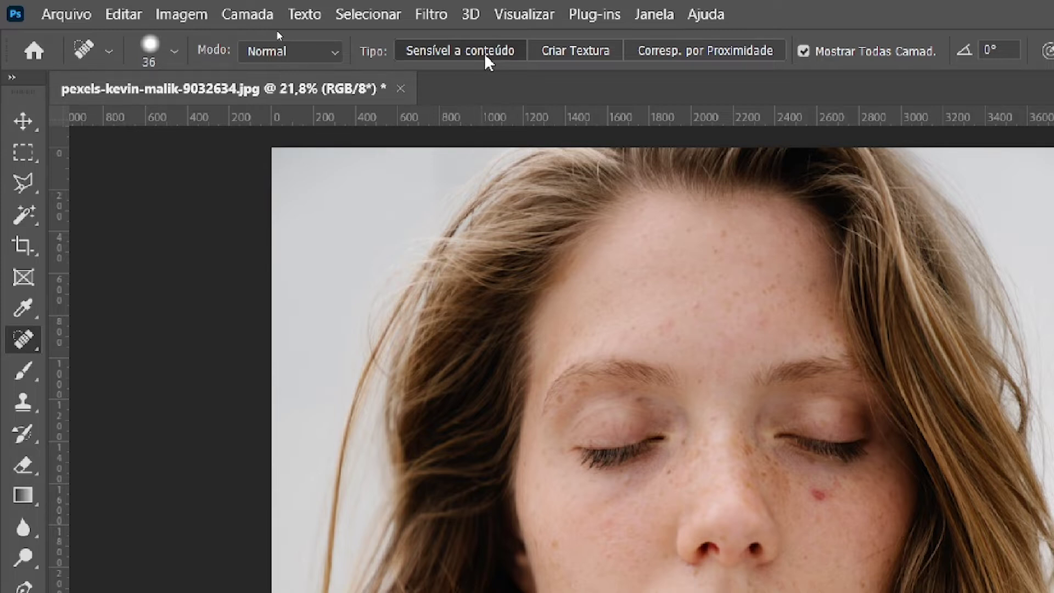
# Try Create Texture, then set the spot healing type to Proximity Match.
pyautogui.click(583, 60)
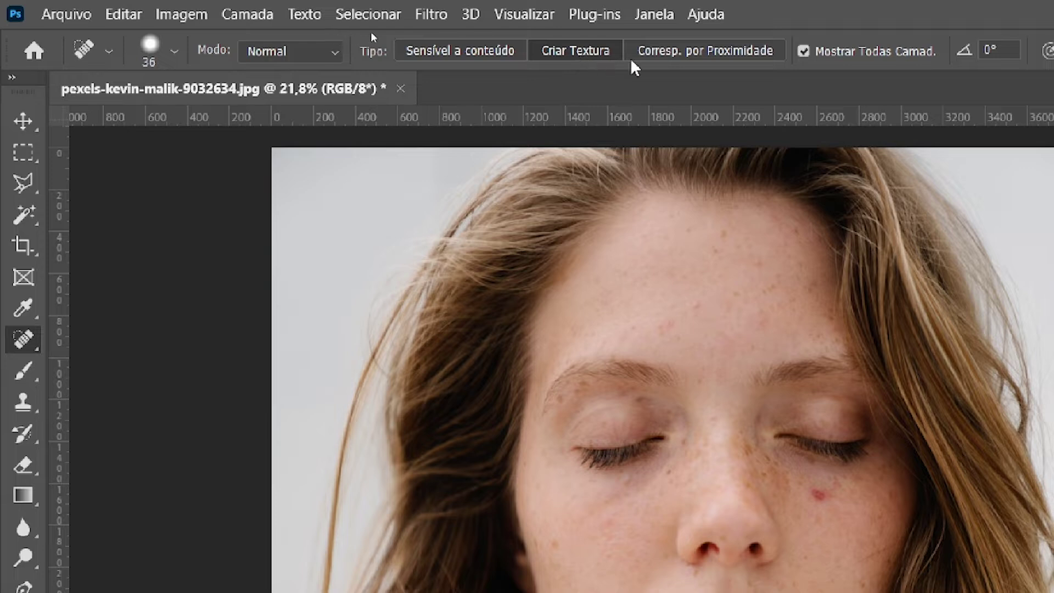
pyautogui.click(696, 55)
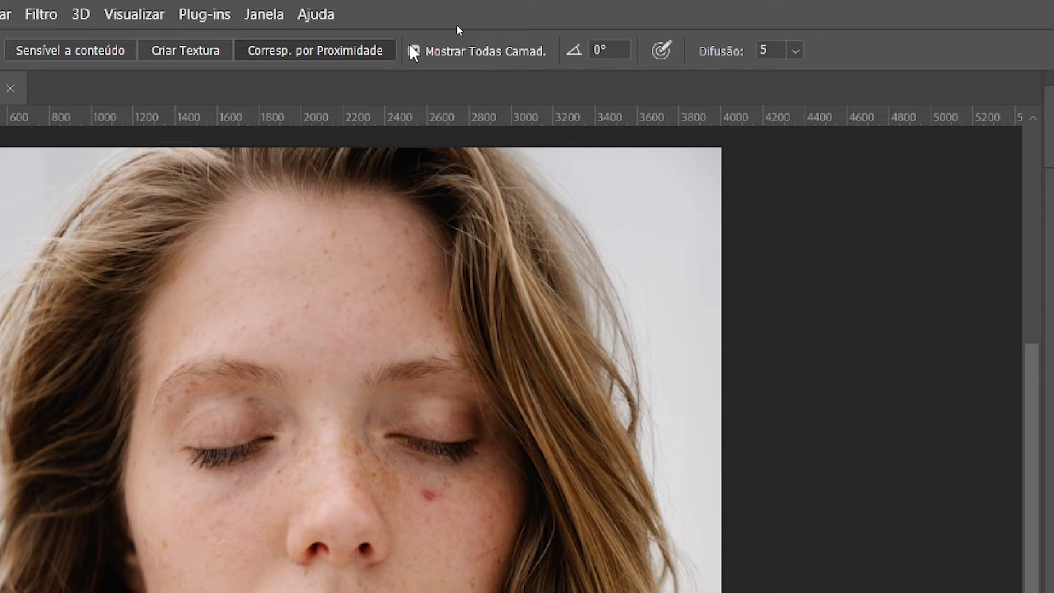
pyautogui.click(414, 52)
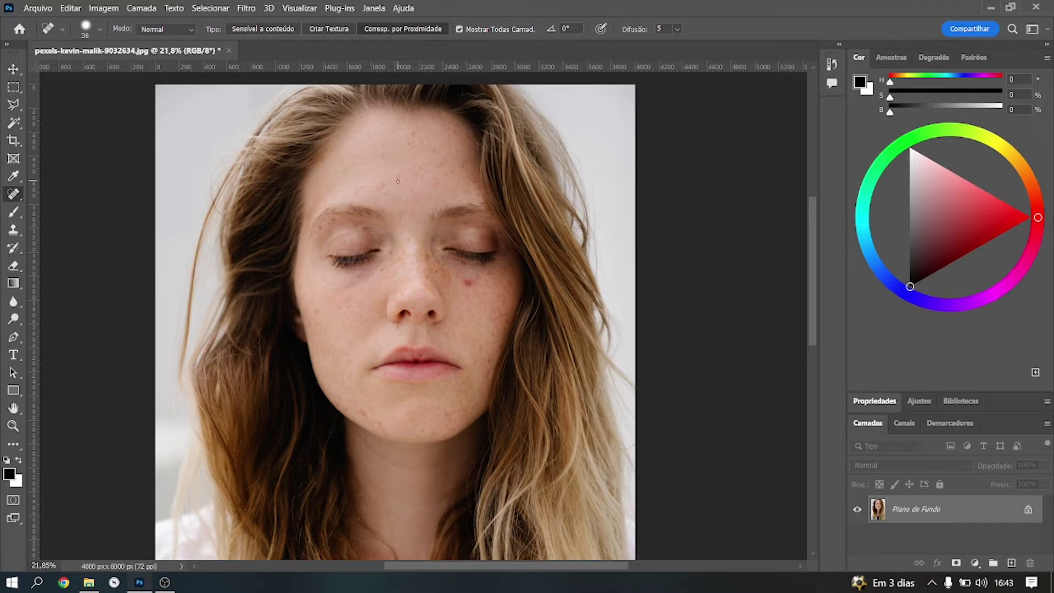
# Add a new empty layer named 'testa' above the background and pan to the forehead.
pyautogui.scroll(3, 429, 225)
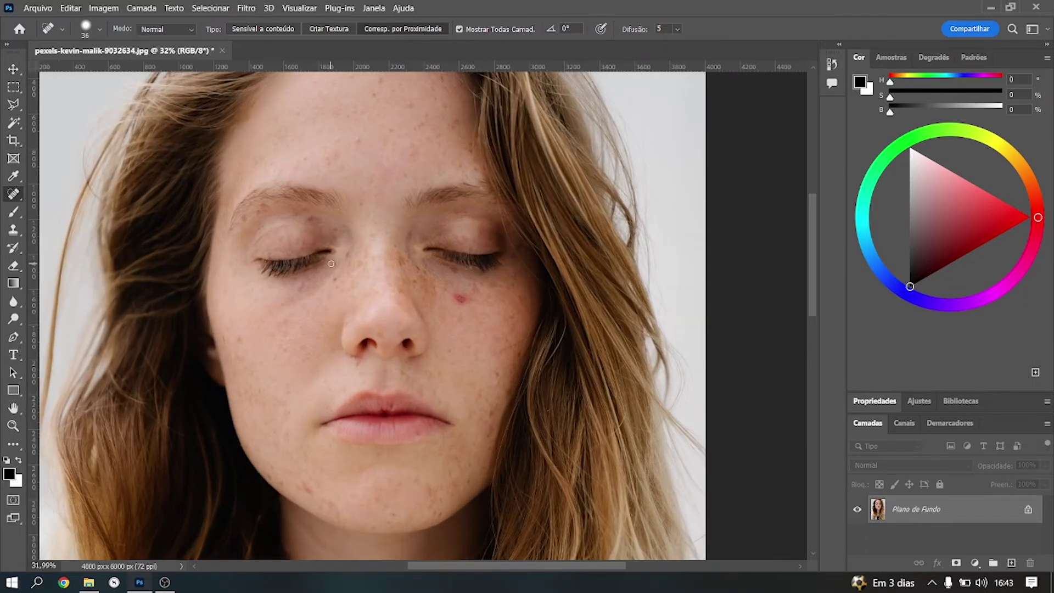
pyautogui.scroll(2, 332, 264)
pyautogui.scroll(2, 328, 264)
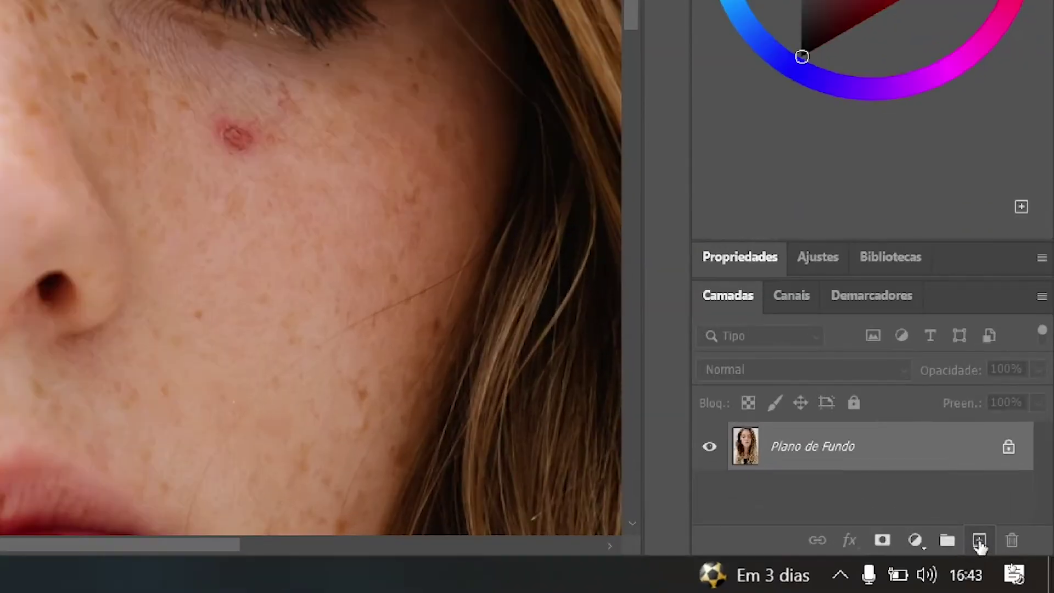
pyautogui.click(1012, 564)
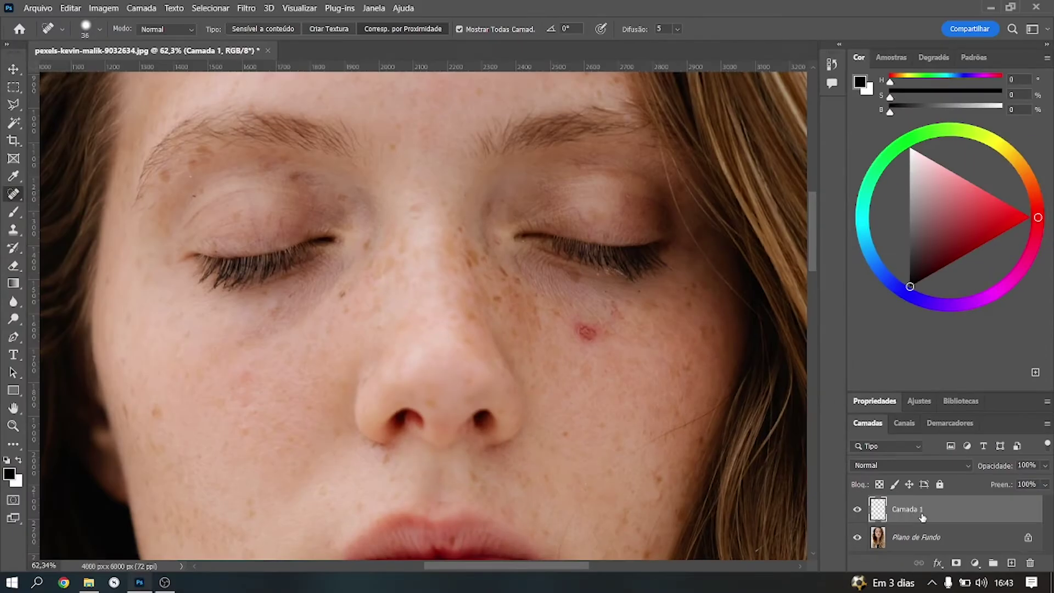
pyautogui.doubleClick(922, 517)
pyautogui.write('testa')
pyautogui.click(882, 510)
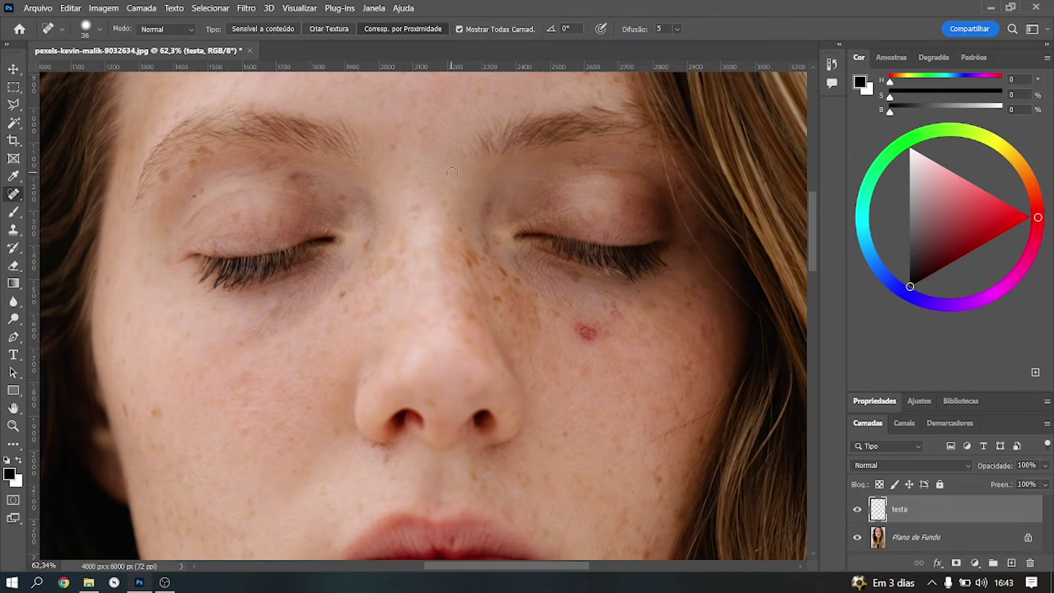
pyautogui.moveTo(419, 172)
pyautogui.mouseDown()
pyautogui.moveTo(452, 517)
pyautogui.moveTo(479, 378)
pyautogui.moveTo(584, 447)
pyautogui.moveTo(395, 110)
pyautogui.moveTo(245, 411)
pyautogui.moveTo(482, 282)
pyautogui.moveTo(447, 419)
pyautogui.moveTo(463, 478)
pyautogui.mouseUp()
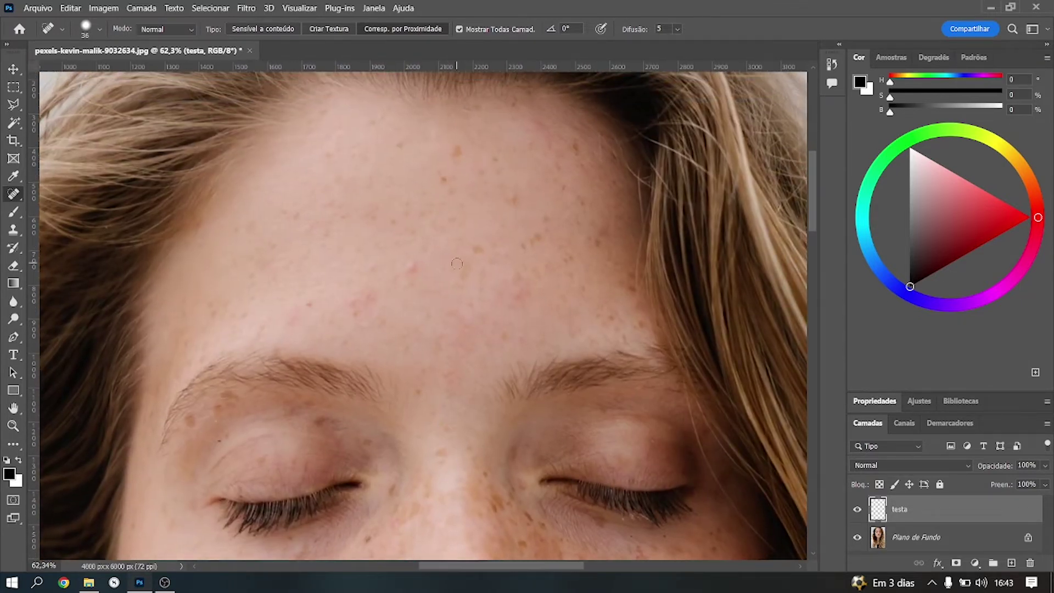
# With Spot Healing active on testa, heal eight freckles and blemishes across the forehead.
pyautogui.rightClick(13, 194)
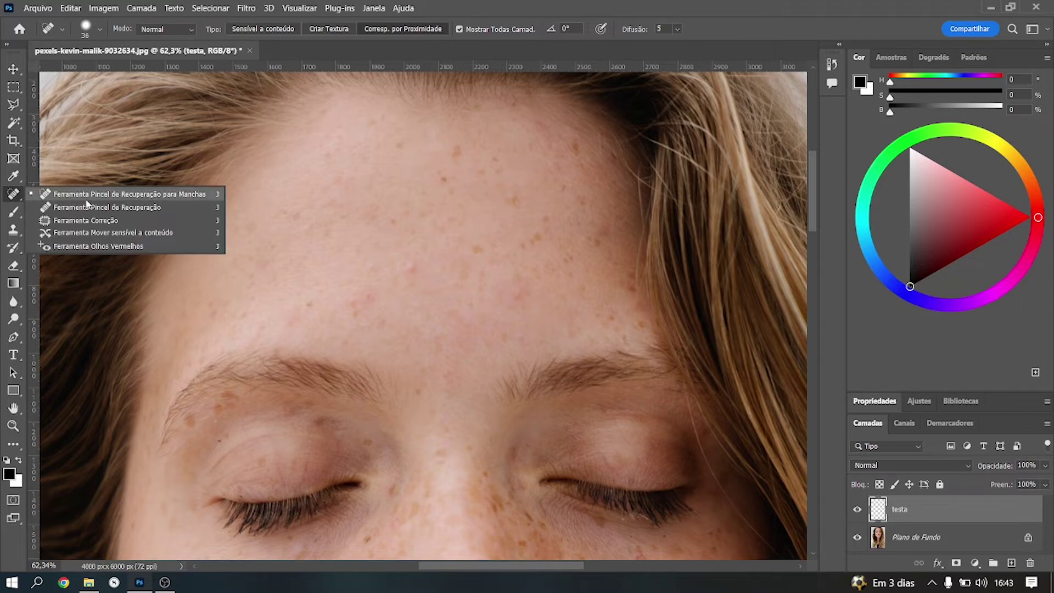
pyautogui.click(88, 195)
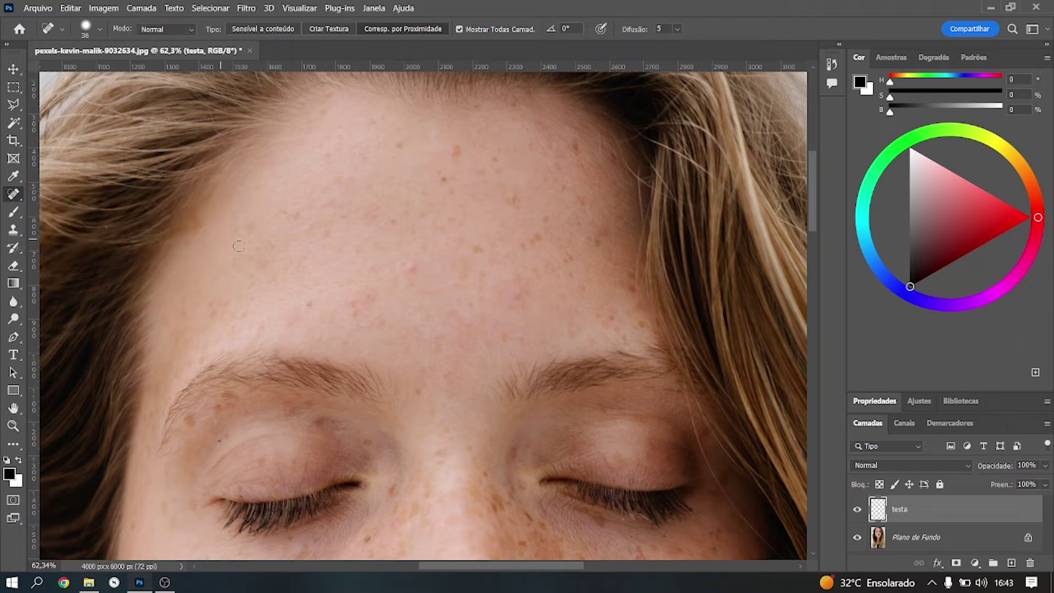
pyautogui.scroll(3, 426, 275)
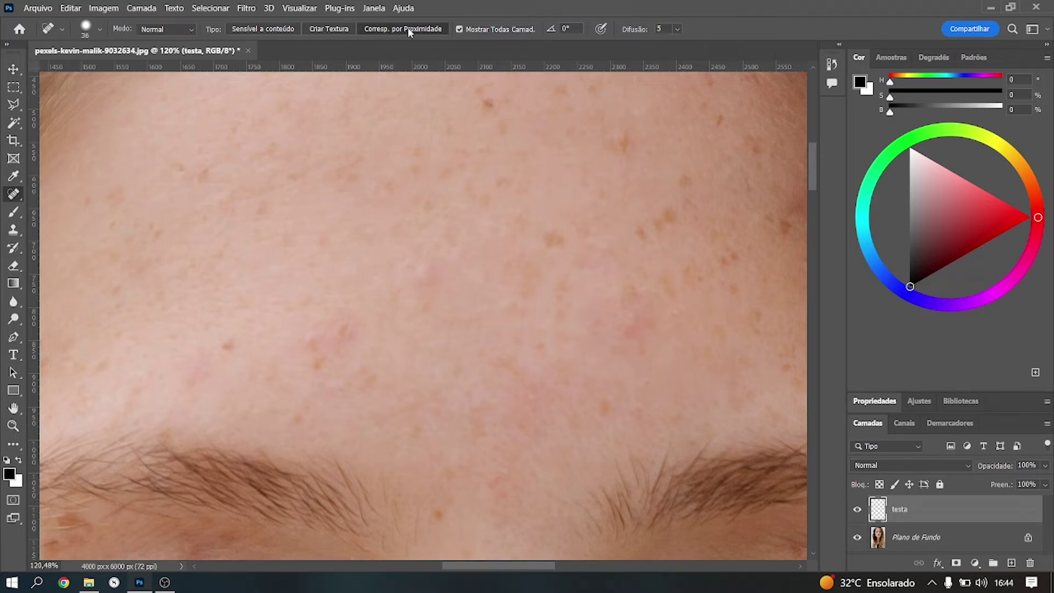
pyautogui.click(501, 124)
pyautogui.click(346, 329)
pyautogui.click(228, 345)
pyautogui.click(226, 348)
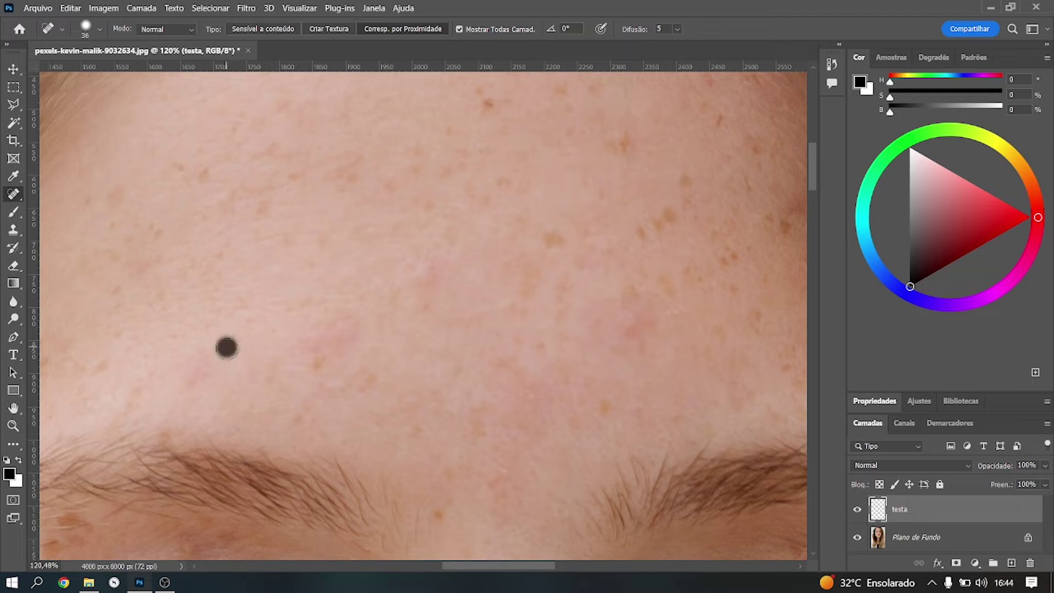
pyautogui.click(249, 295)
pyautogui.click(207, 173)
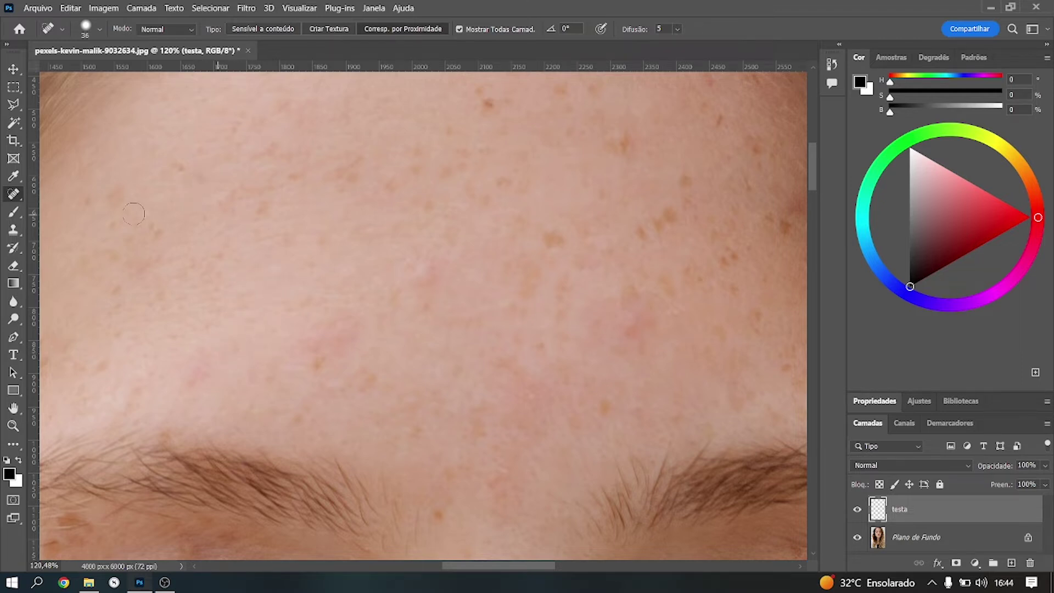
pyautogui.click(483, 103)
pyautogui.click(610, 146)
# Zoom to the nose and cheek and heal the hair strands beside the lip and down the cheek.
pyautogui.scroll(-2, 542, 178)
pyautogui.scroll(-2, 541, 177)
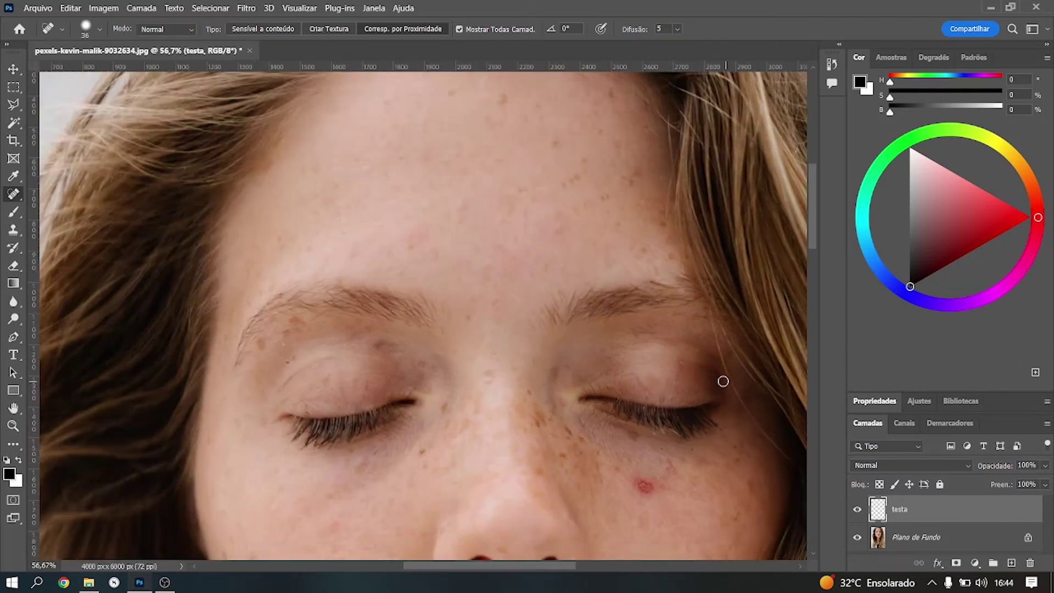
pyautogui.moveTo(724, 381); pyautogui.dragTo(643, 303)
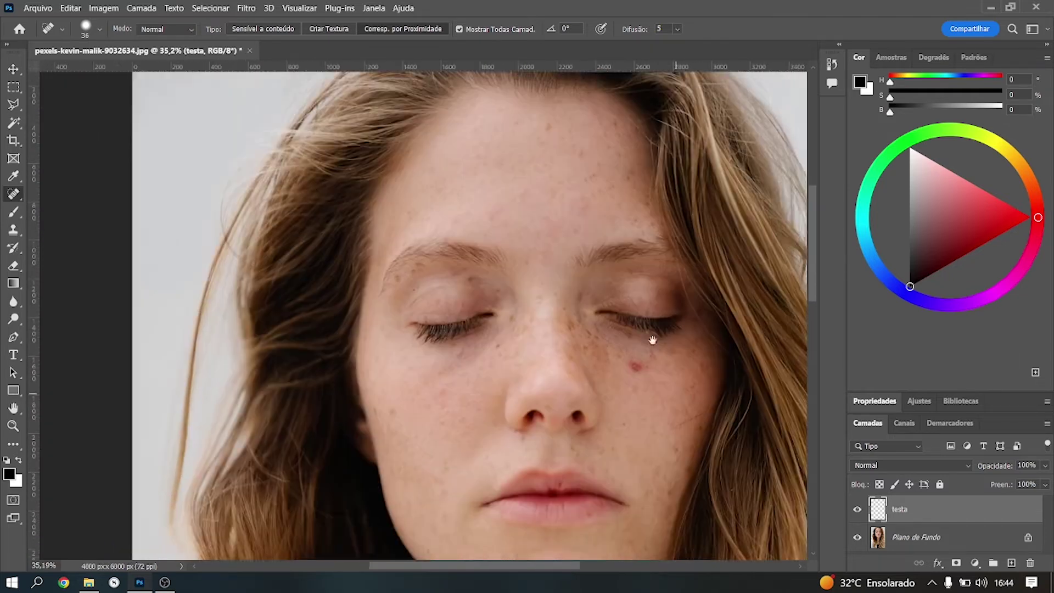
pyautogui.scroll(3, 643, 303)
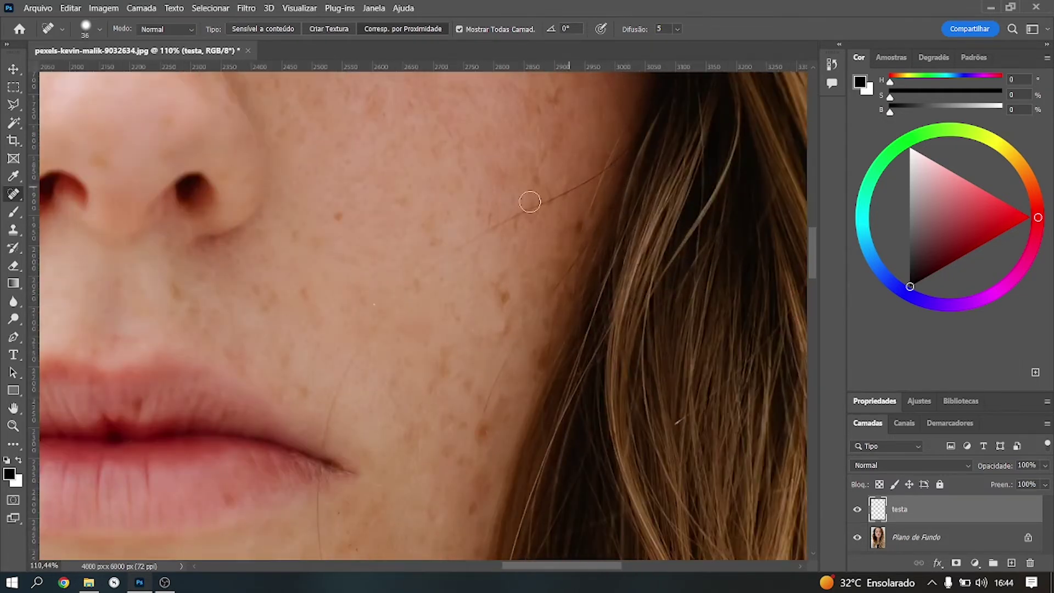
pyautogui.moveTo(340, 420); pyautogui.dragTo(328, 283)
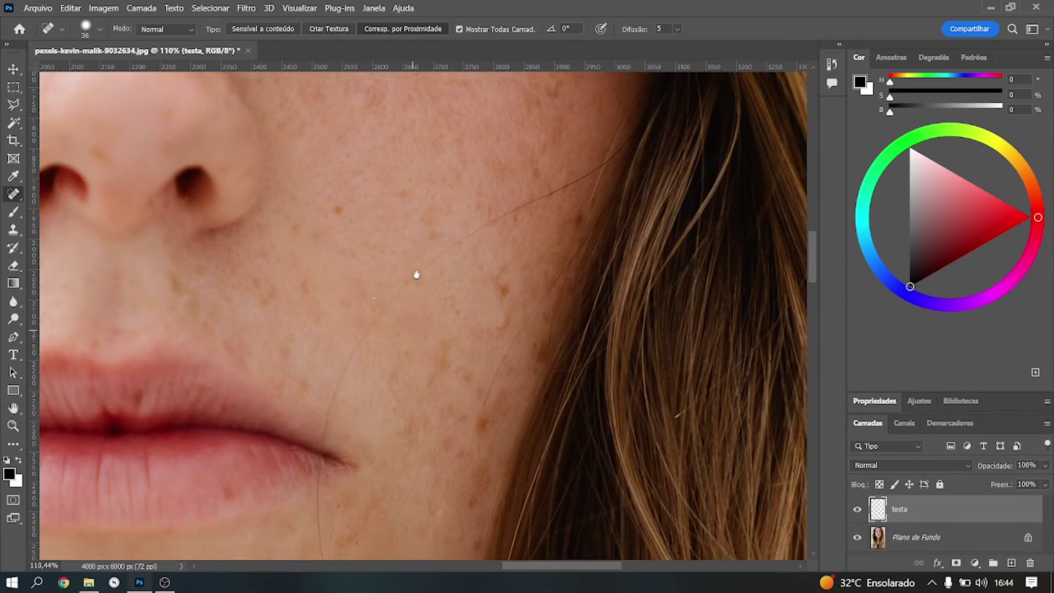
pyautogui.scroll(-5, 417, 275)
pyautogui.moveTo(425, 237); pyautogui.dragTo(379, 428)
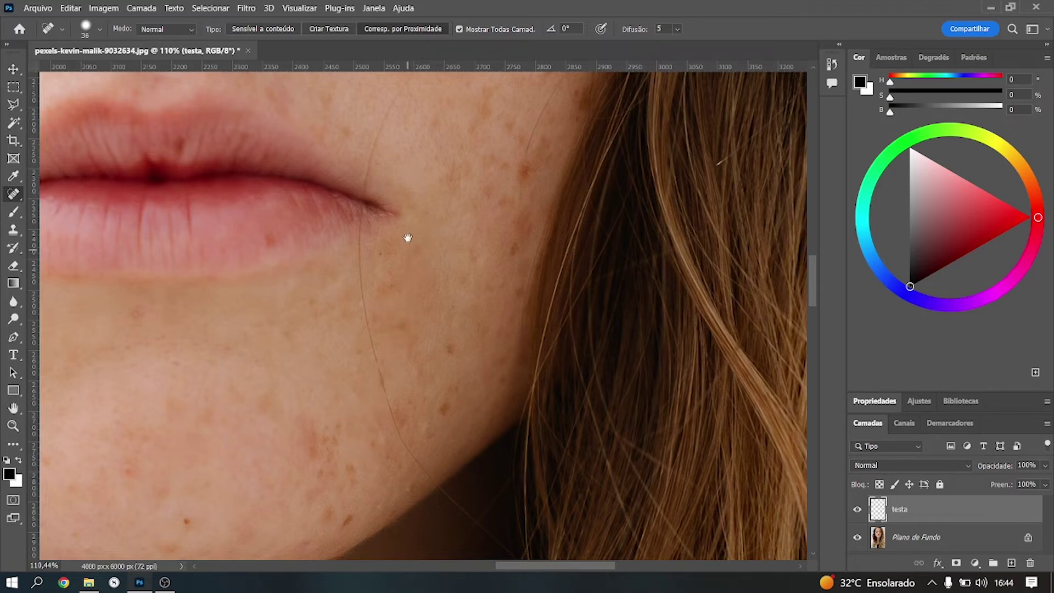
# Heal the strand across the cheek, undo the streaky stroke, and choose Proximity Match.
pyautogui.moveTo(407, 235); pyautogui.dragTo(313, 499)
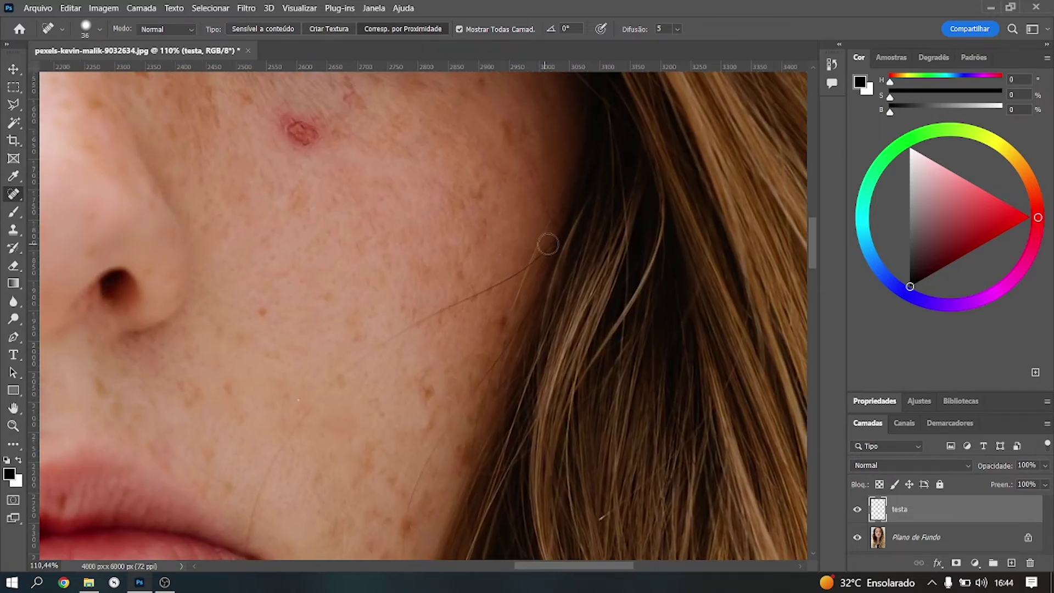
pyautogui.moveTo(551, 241)
pyautogui.mouseDown()
pyautogui.moveTo(270, 466)
pyautogui.moveTo(253, 544)
pyautogui.mouseUp()
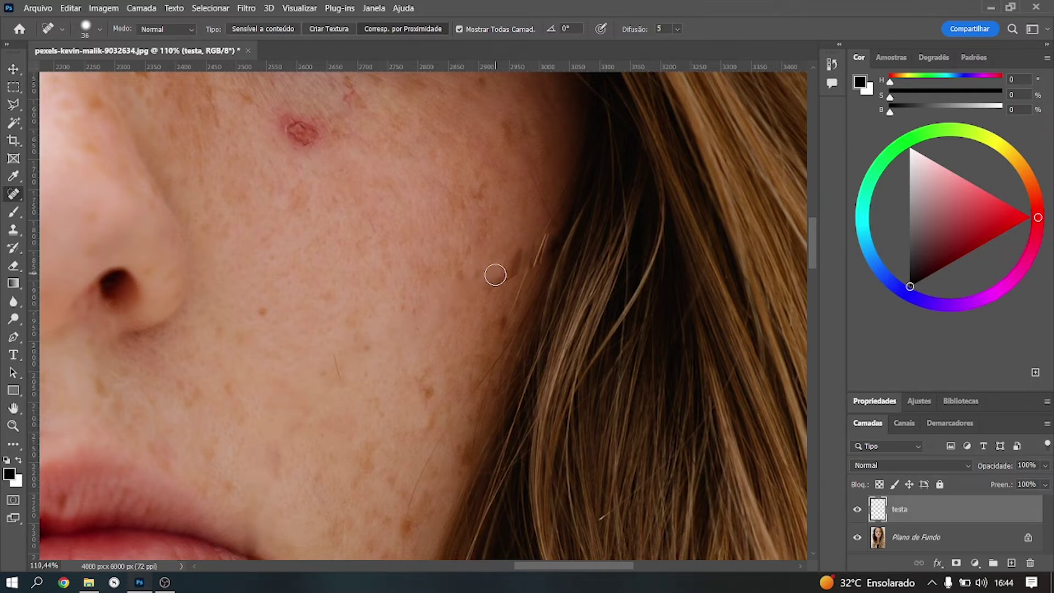
pyautogui.moveTo(508, 263); pyautogui.dragTo(434, 320)
pyautogui.click(365, 359)
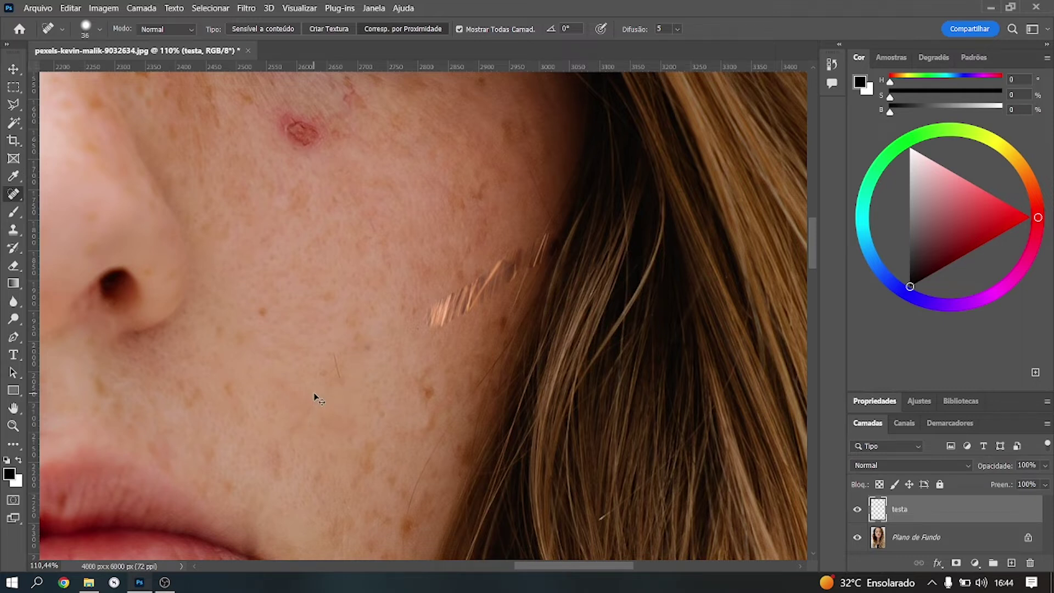
pyautogui.hotkey('ctrl', 'z')
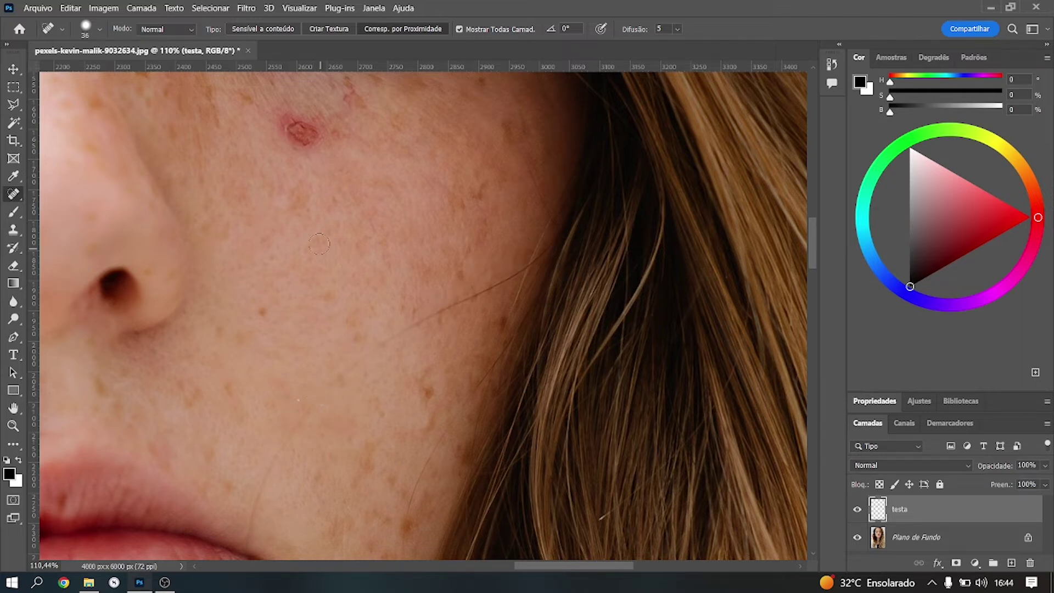
pyautogui.click(403, 29)
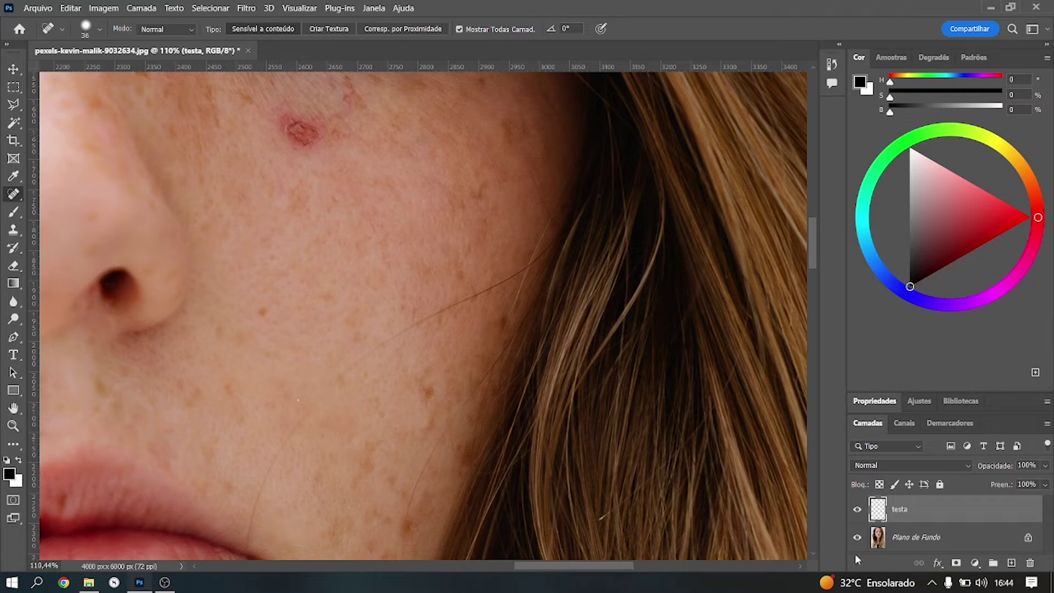
# Add a new empty layer named 'cabelo' above testa.
pyautogui.click(1012, 563)
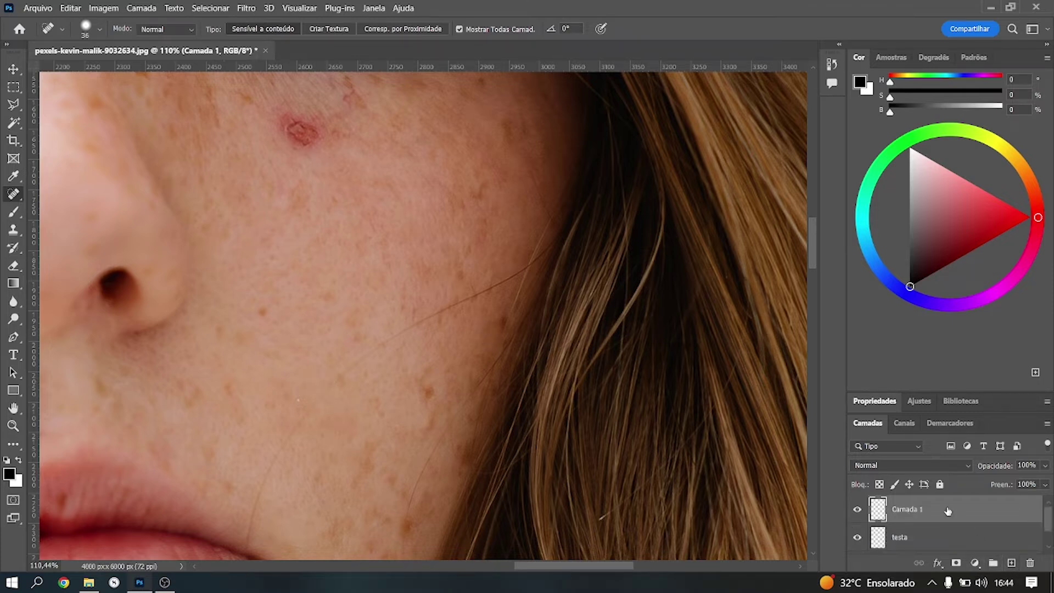
pyautogui.doubleClick(913, 510)
pyautogui.write('cabelo')
pyautogui.press('Return')
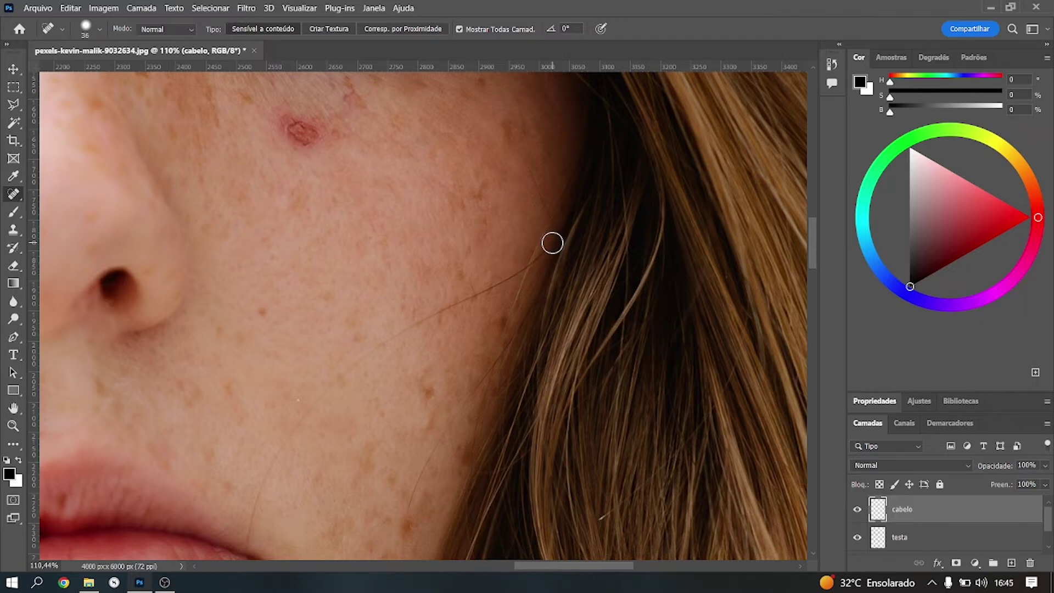
# Heal the stray hair across the cheek and the hair below the lip corner down to the jaw.
pyautogui.moveTo(552, 243)
pyautogui.mouseDown()
pyautogui.moveTo(355, 367)
pyautogui.moveTo(250, 549)
pyautogui.mouseUp()
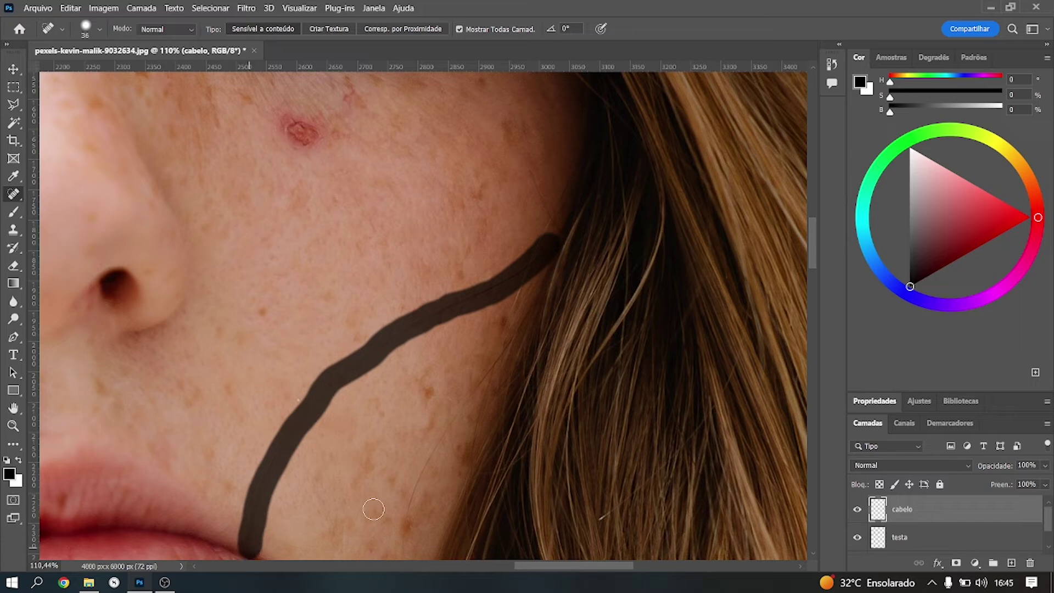
pyautogui.moveTo(372, 447)
pyautogui.mouseDown()
pyautogui.moveTo(373, 233)
pyautogui.moveTo(409, 134)
pyautogui.moveTo(448, 89)
pyautogui.mouseUp()
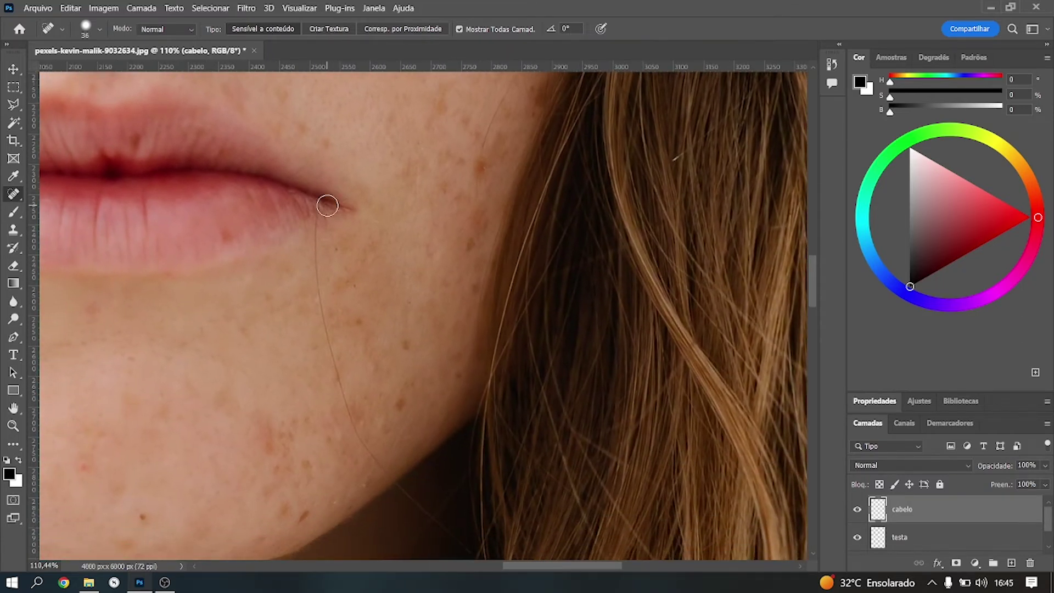
pyautogui.moveTo(327, 206)
pyautogui.mouseDown()
pyautogui.moveTo(315, 266)
pyautogui.moveTo(330, 383)
pyautogui.mouseUp()
pyautogui.moveTo(341, 419); pyautogui.dragTo(462, 546)
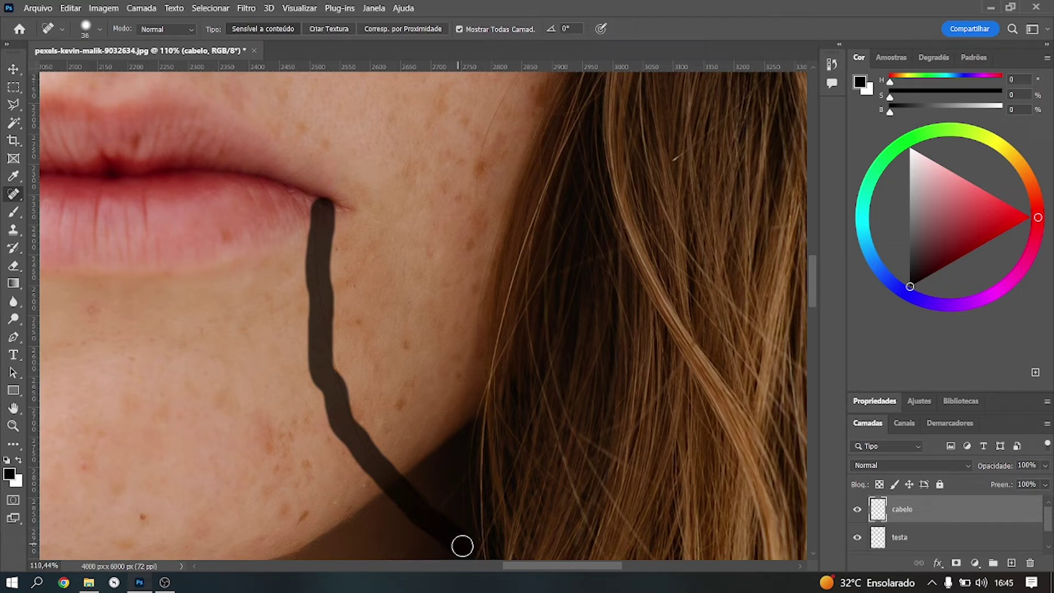
pyautogui.moveTo(461, 546); pyautogui.dragTo(467, 546)
pyautogui.scroll(-3, 439, 362)
# Heal a stray hair along the cheek's hair edge, then undo that stroke.
pyautogui.scroll(-2, 439, 363)
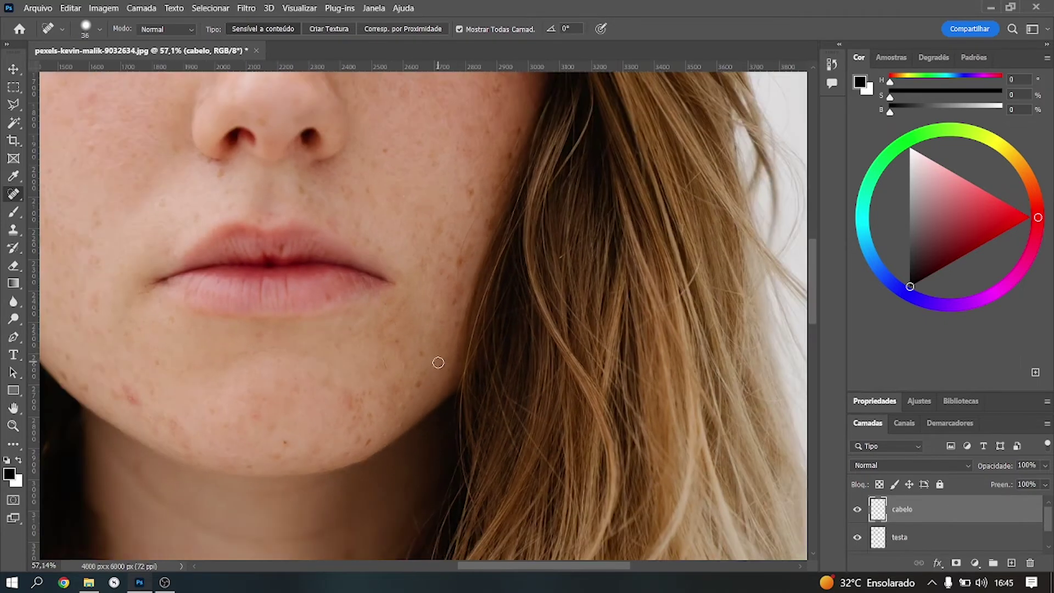
pyautogui.scroll(2, 438, 362)
pyautogui.scroll(2, 438, 363)
pyautogui.scroll(2, 551, 160)
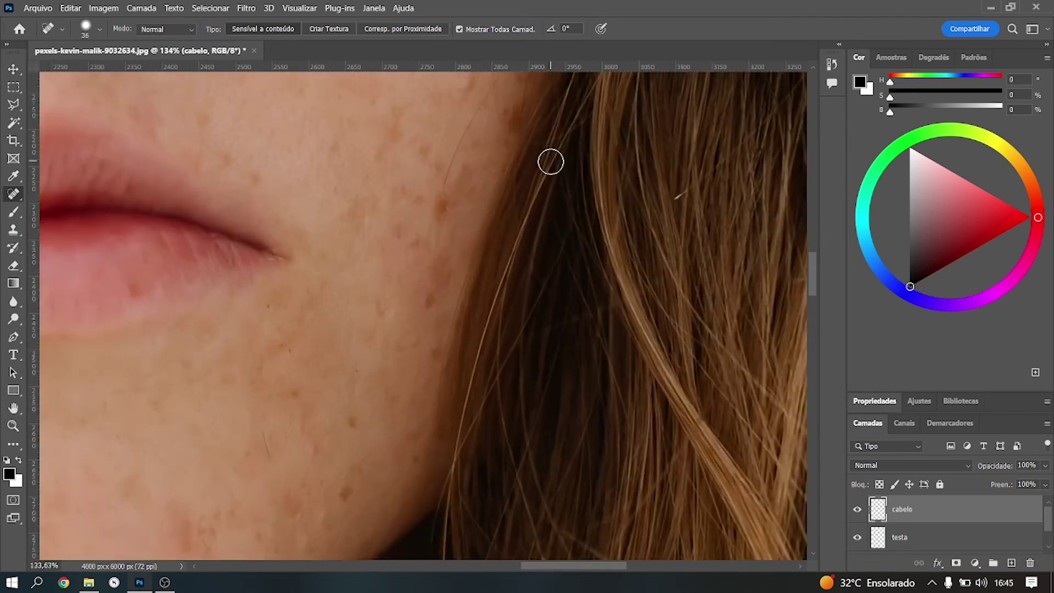
pyautogui.scroll(1, 481, 143)
pyautogui.moveTo(481, 142); pyautogui.dragTo(414, 271)
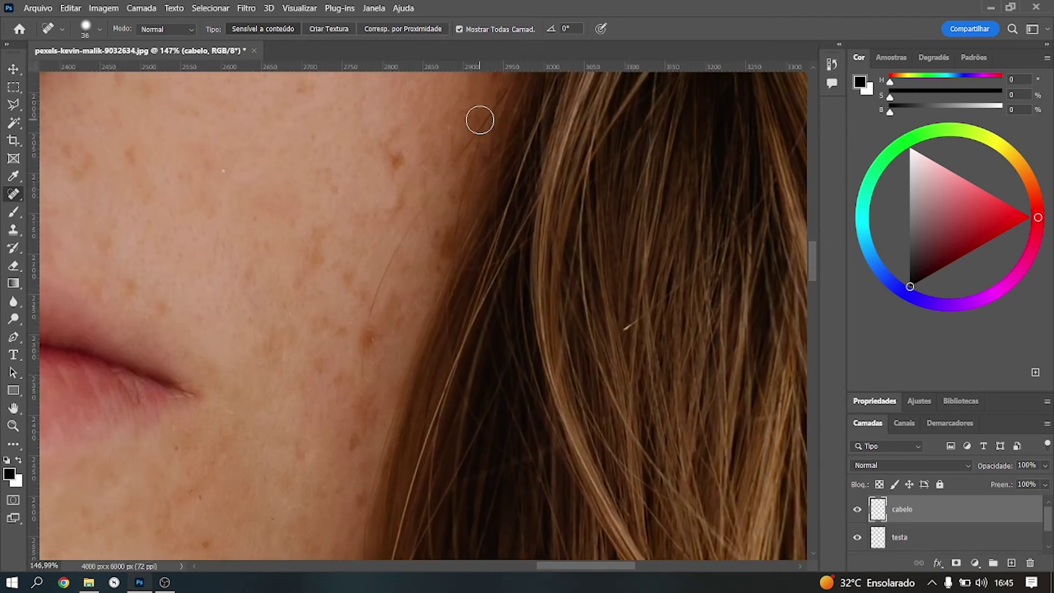
pyautogui.moveTo(478, 116); pyautogui.dragTo(360, 384)
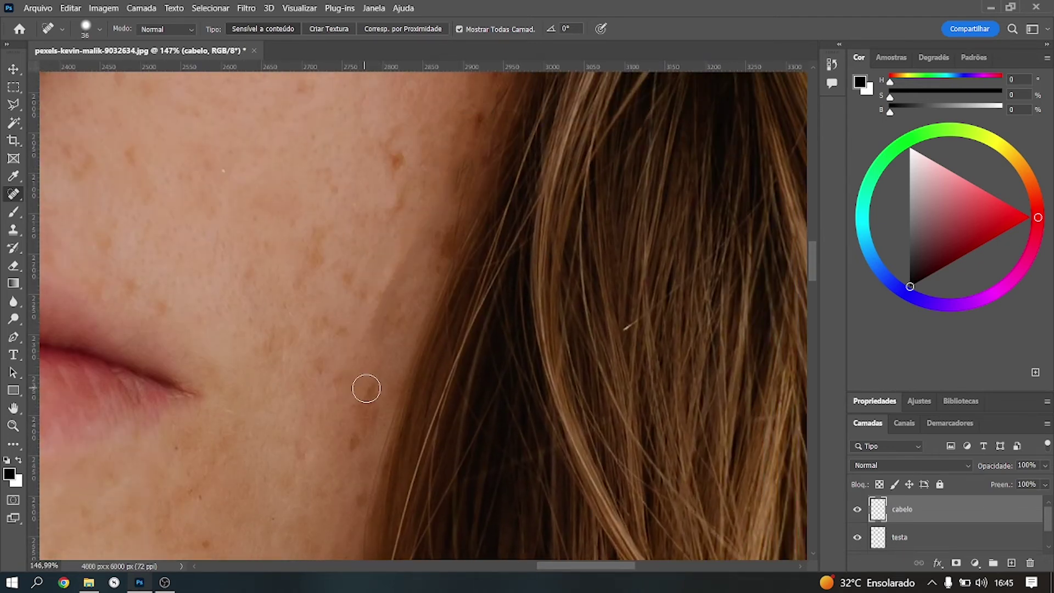
pyautogui.scroll(-3, 352, 326)
pyautogui.scroll(3, 391, 341)
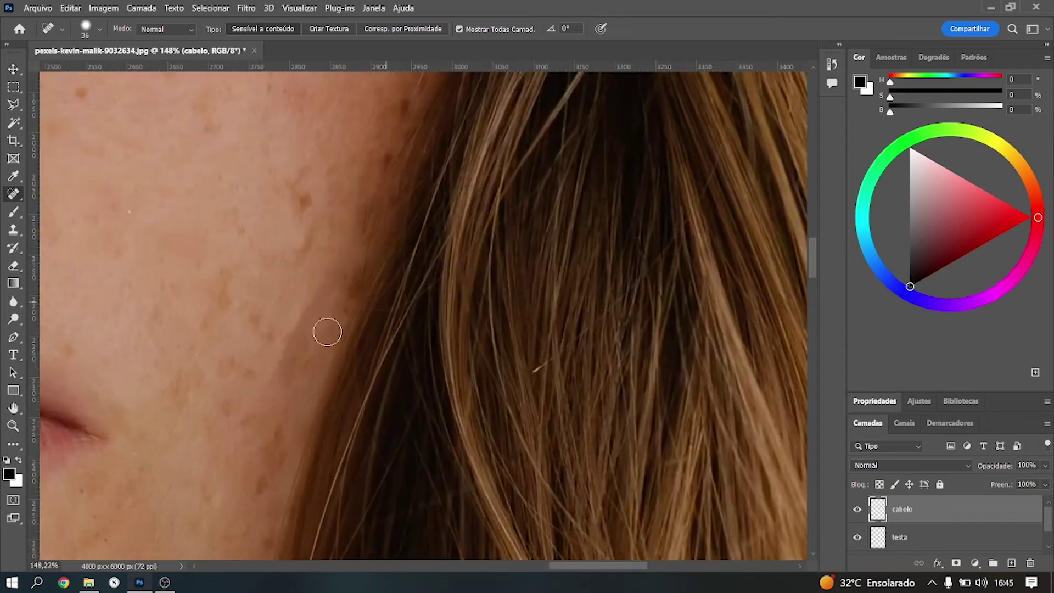
pyautogui.scroll(1, 326, 329)
pyautogui.hotkey('ctrl', 'z')
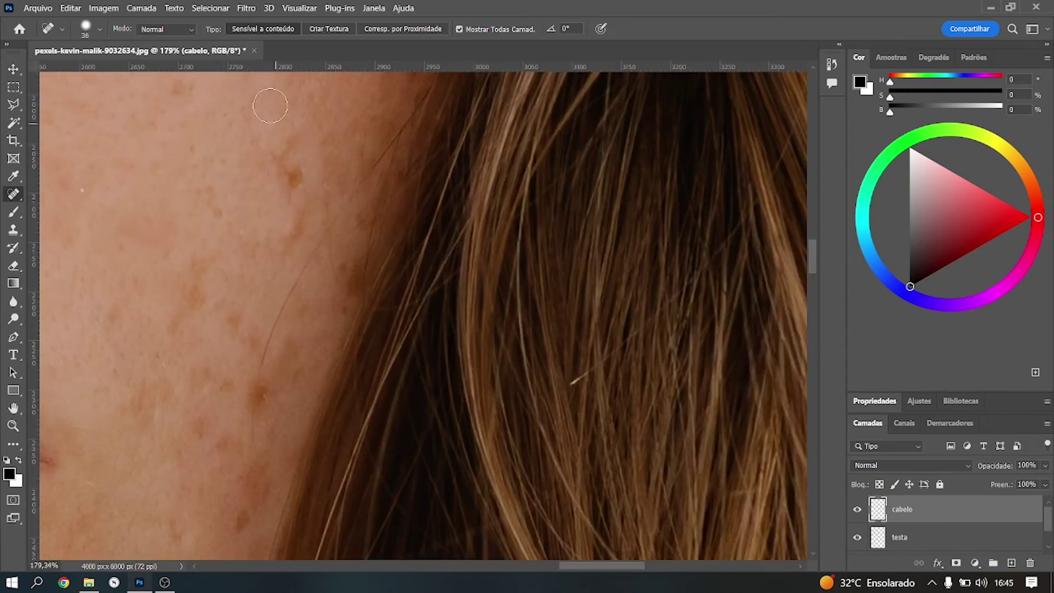
# Switch back to Content-Aware, shrink the brush to 15 px, and paint out a cheek hair.
pyautogui.click(404, 28)
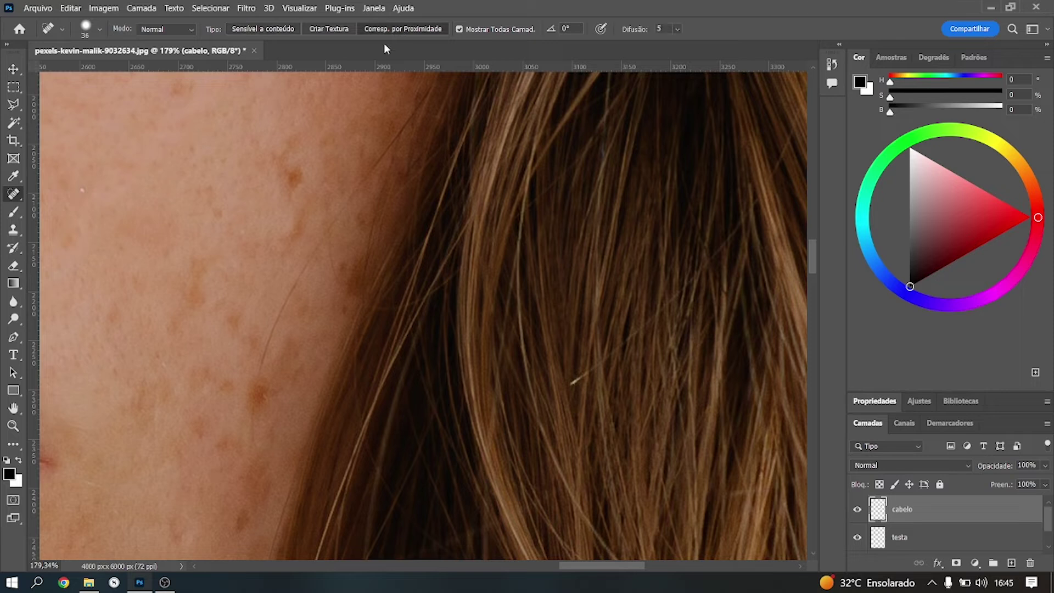
pyautogui.click(100, 29)
pyautogui.moveTo(51, 71); pyautogui.dragTo(33, 74)
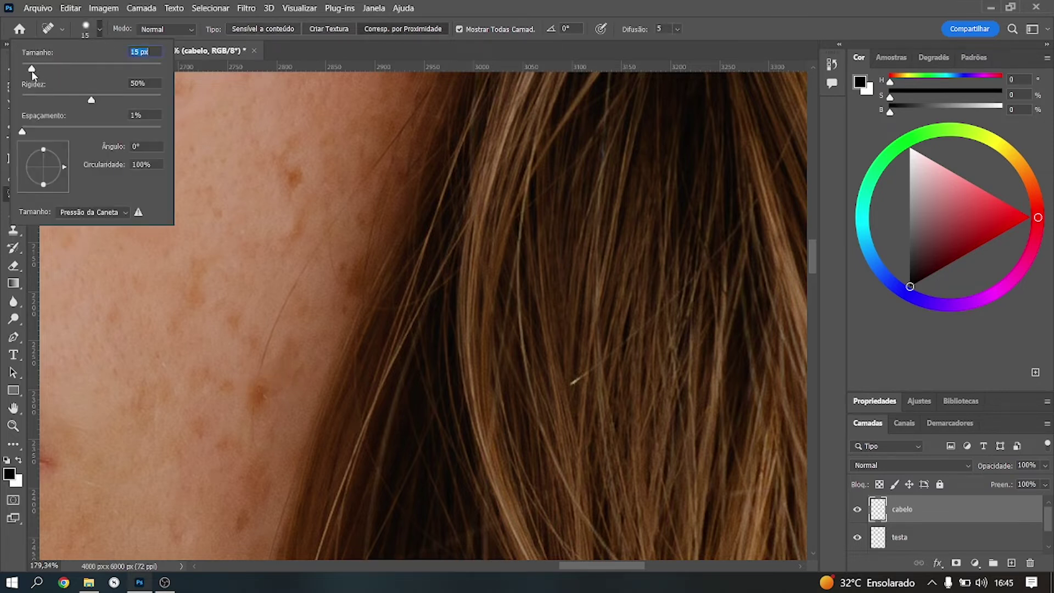
pyautogui.moveTo(252, 448)
pyautogui.mouseDown()
pyautogui.moveTo(297, 276)
pyautogui.moveTo(426, 88)
pyautogui.moveTo(348, 197)
pyautogui.moveTo(407, 113)
pyautogui.mouseUp()
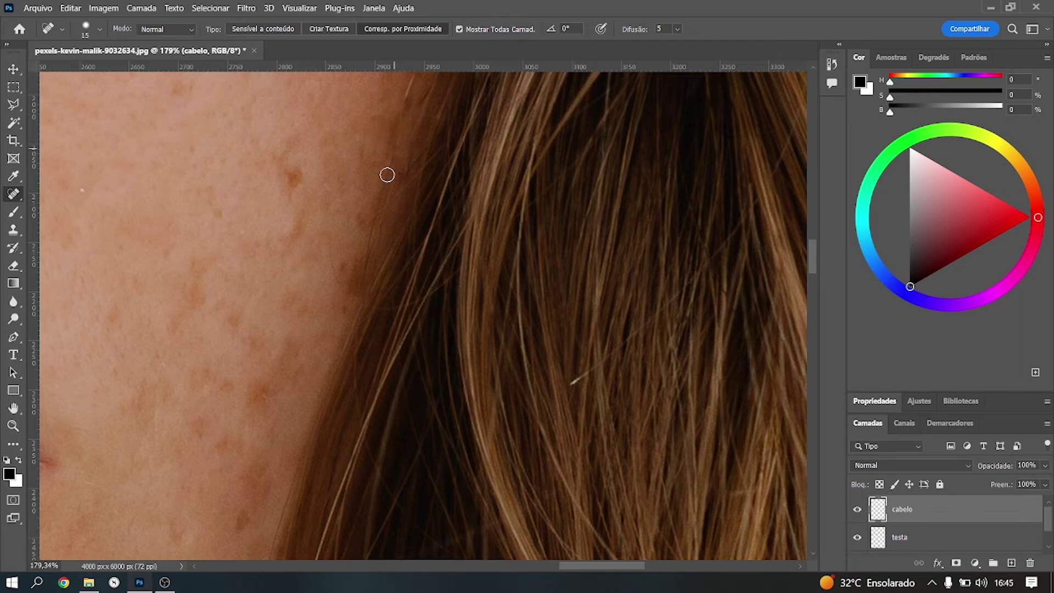
pyautogui.scroll(-5, 404, 215)
# Bring the whole face into view and paint a healing stroke over the cheek blemish.
pyautogui.scroll(-3, 403, 216)
pyautogui.moveTo(344, 196); pyautogui.dragTo(536, 412)
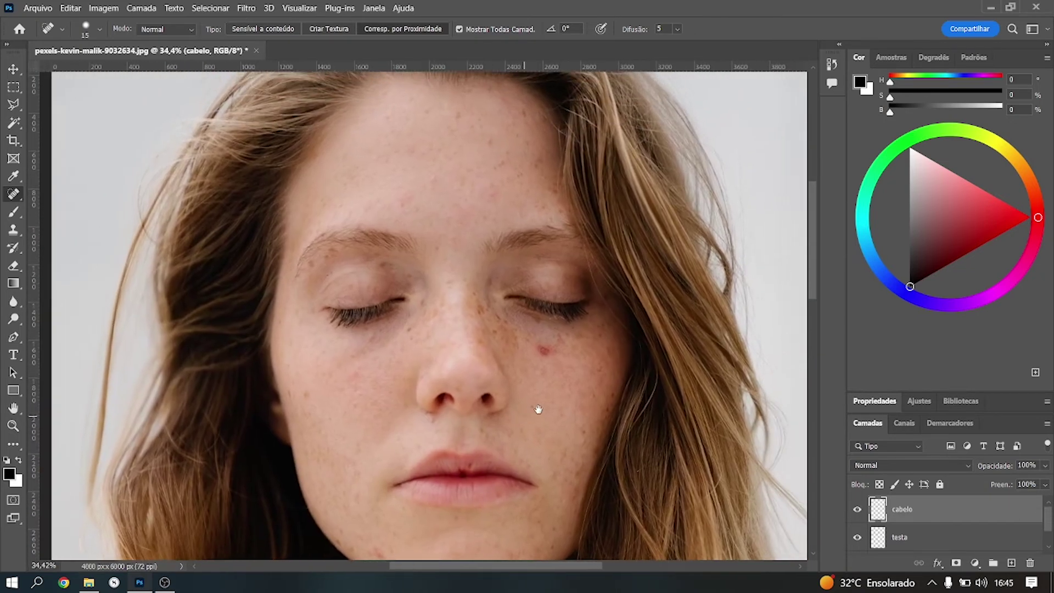
pyautogui.scroll(3, 540, 351)
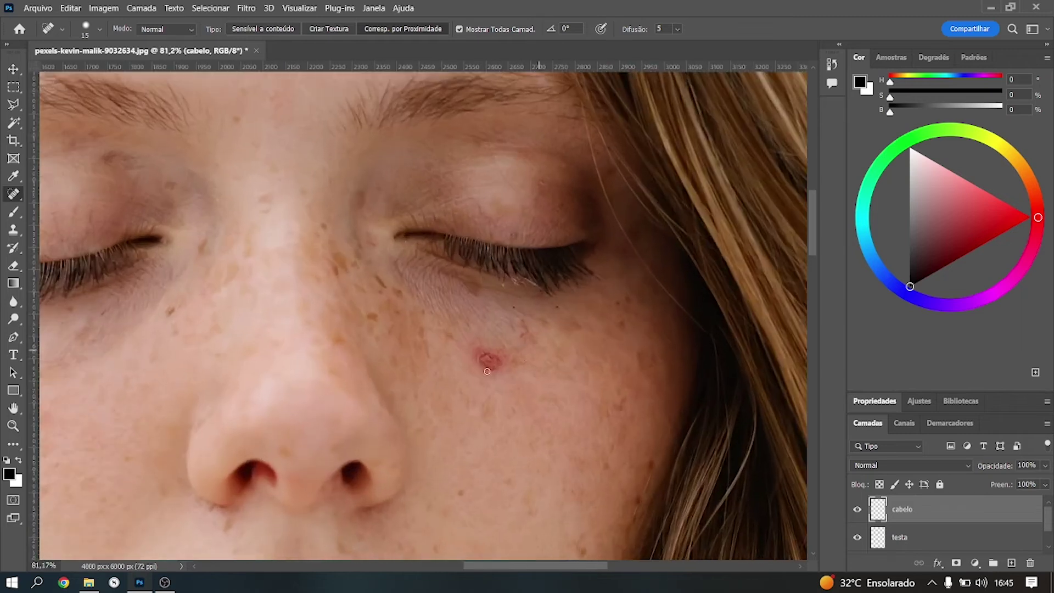
pyautogui.scroll(3, 540, 351)
pyautogui.moveTo(491, 348)
pyautogui.mouseDown()
pyautogui.moveTo(471, 348)
pyautogui.moveTo(483, 358)
pyautogui.mouseUp()
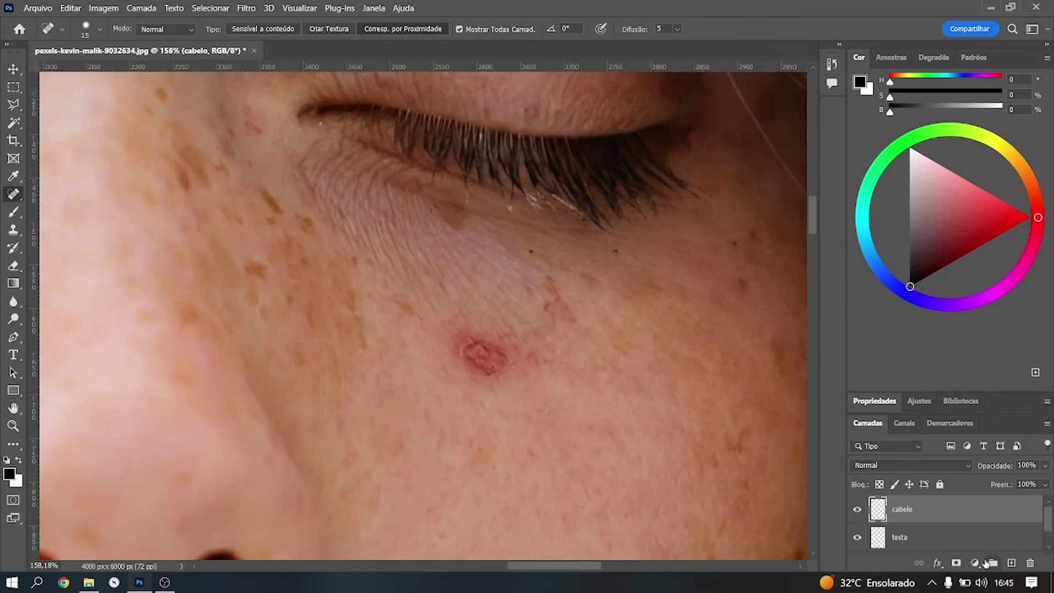
# Add a new layer named 'rosto', dismissing the accidental Layer Style dialog.
pyautogui.click(1010, 563)
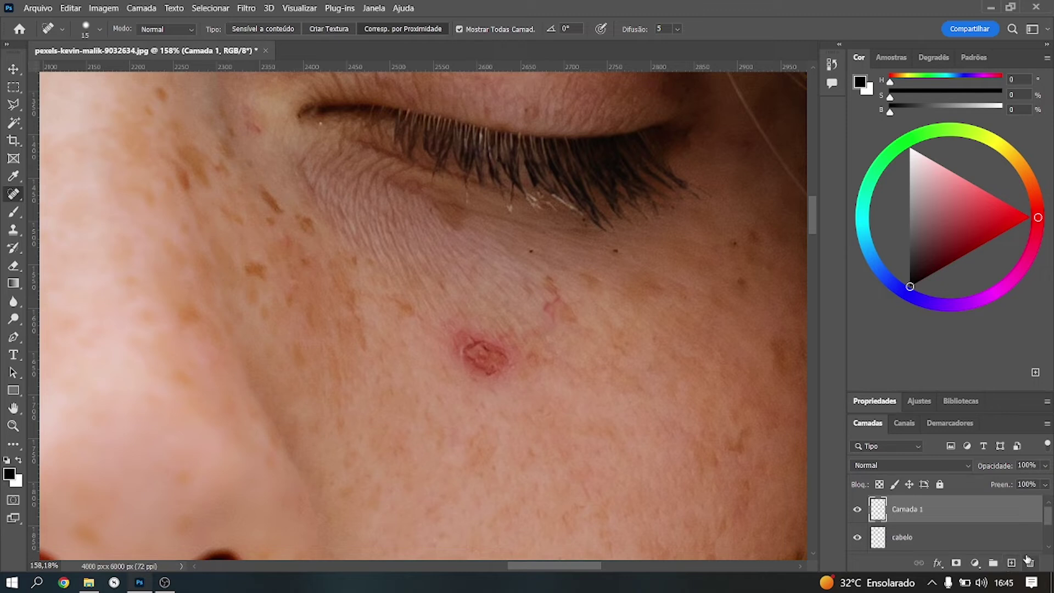
pyautogui.doubleClick(929, 513)
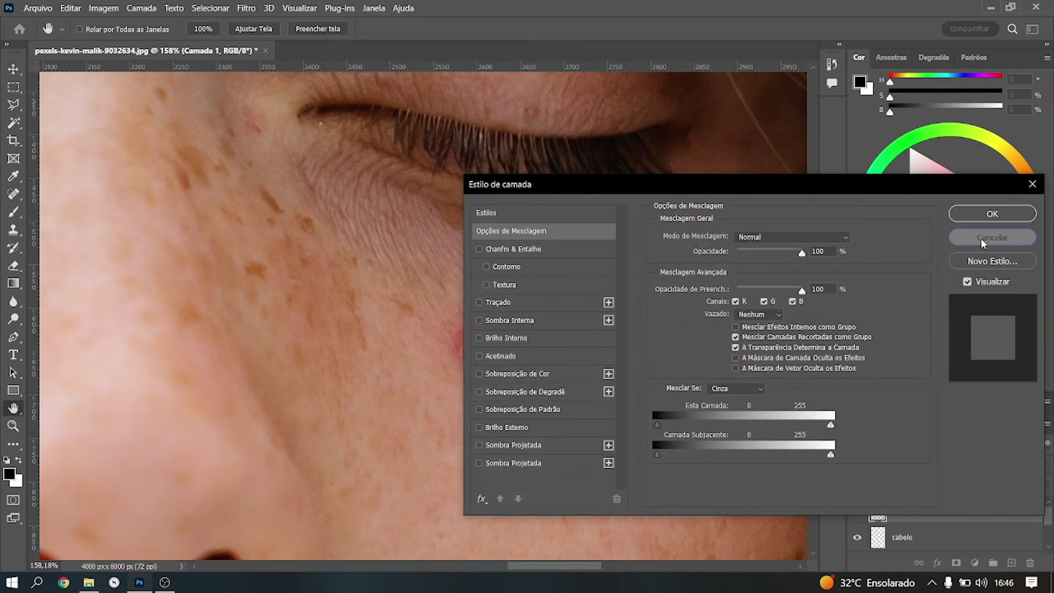
pyautogui.click(981, 239)
pyautogui.doubleClick(903, 511)
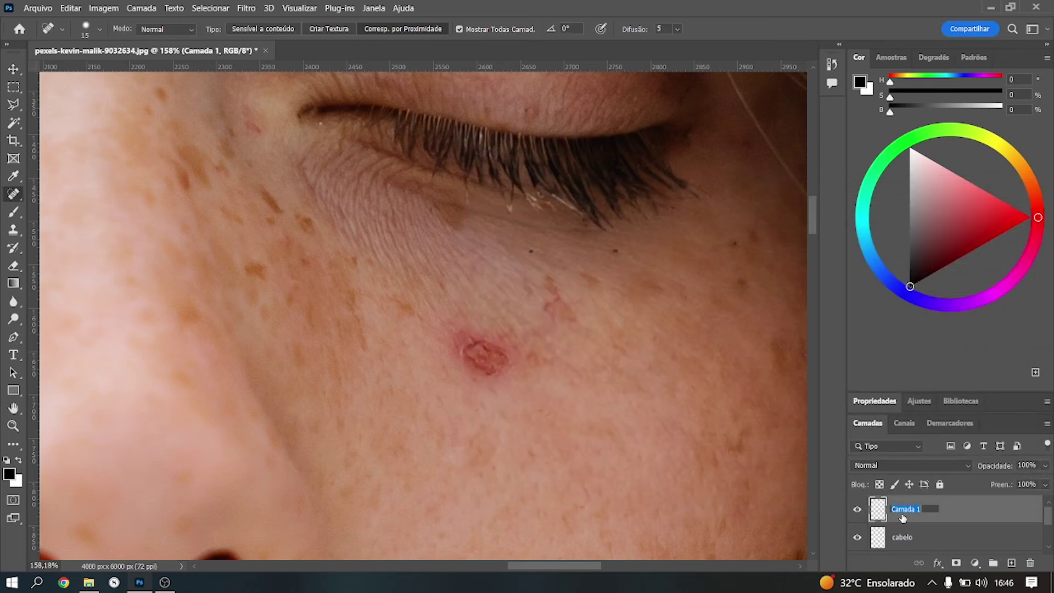
pyautogui.write('rosto')
pyautogui.press('Return')
# Heal the red blemish below the eye and two small moles on the cheek.
pyautogui.moveTo(513, 360); pyautogui.dragTo(470, 358)
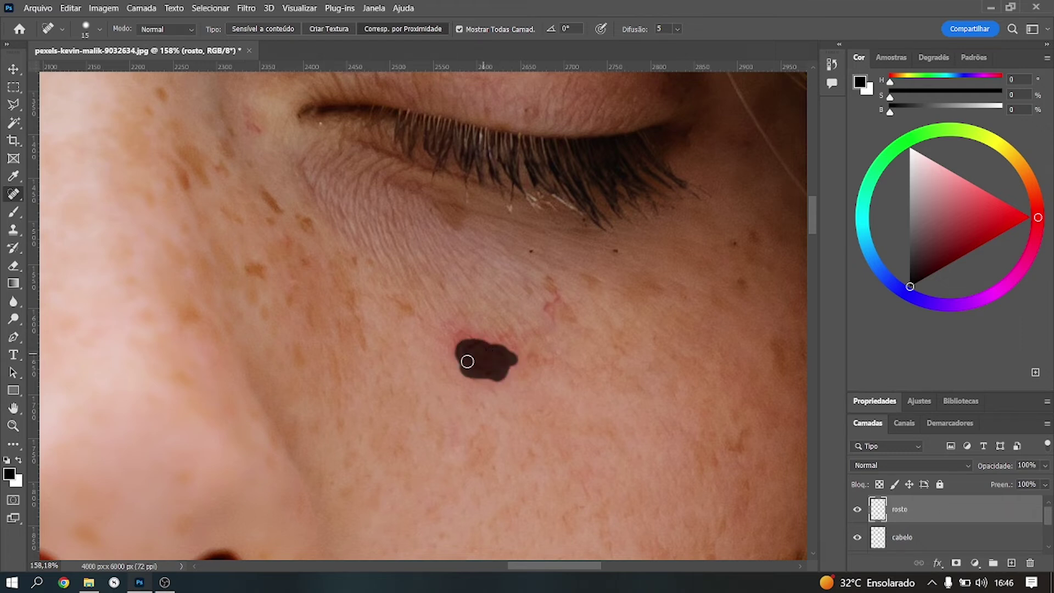
pyautogui.click(536, 360)
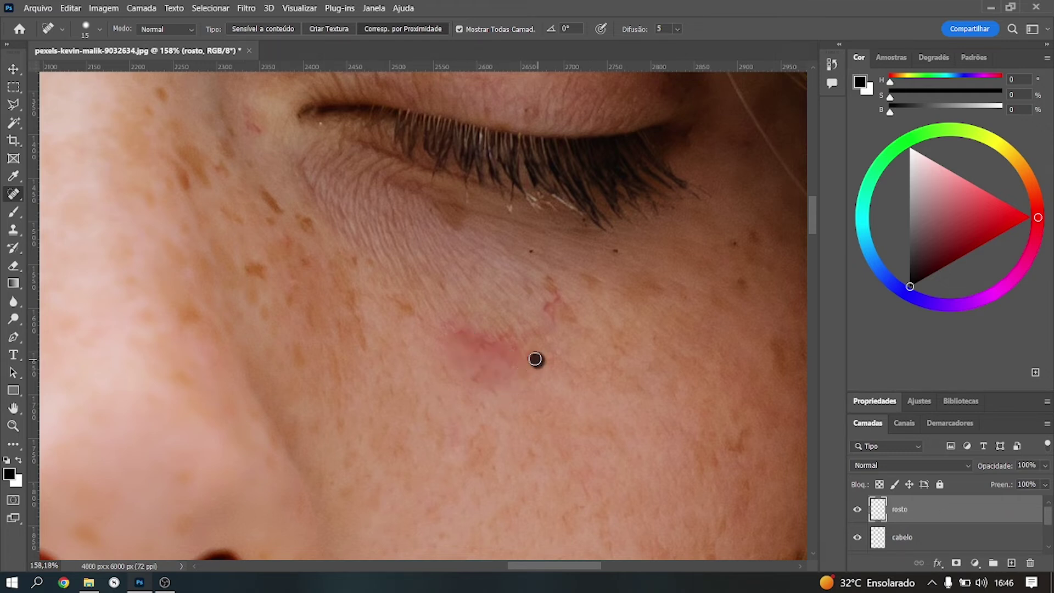
pyautogui.moveTo(480, 342); pyautogui.dragTo(462, 339)
pyautogui.moveTo(560, 312); pyautogui.dragTo(546, 307)
pyautogui.click(616, 250)
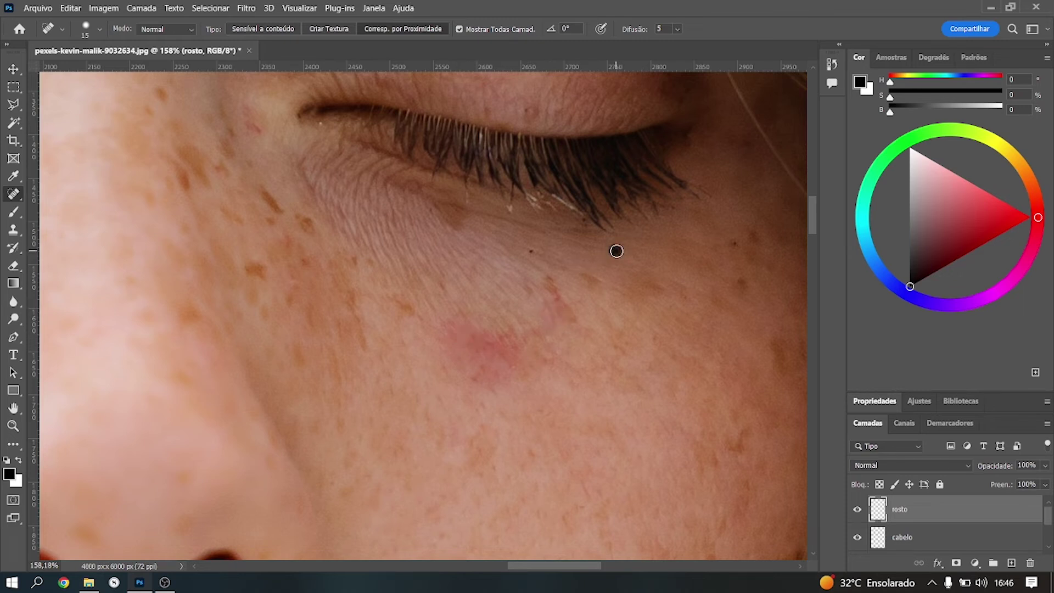
pyautogui.click(736, 242)
pyautogui.scroll(-4, 685, 372)
# Hide the Plano de Fundo, cabelo and testa layers so only rosto's patches show.
pyautogui.scroll(-3, 685, 371)
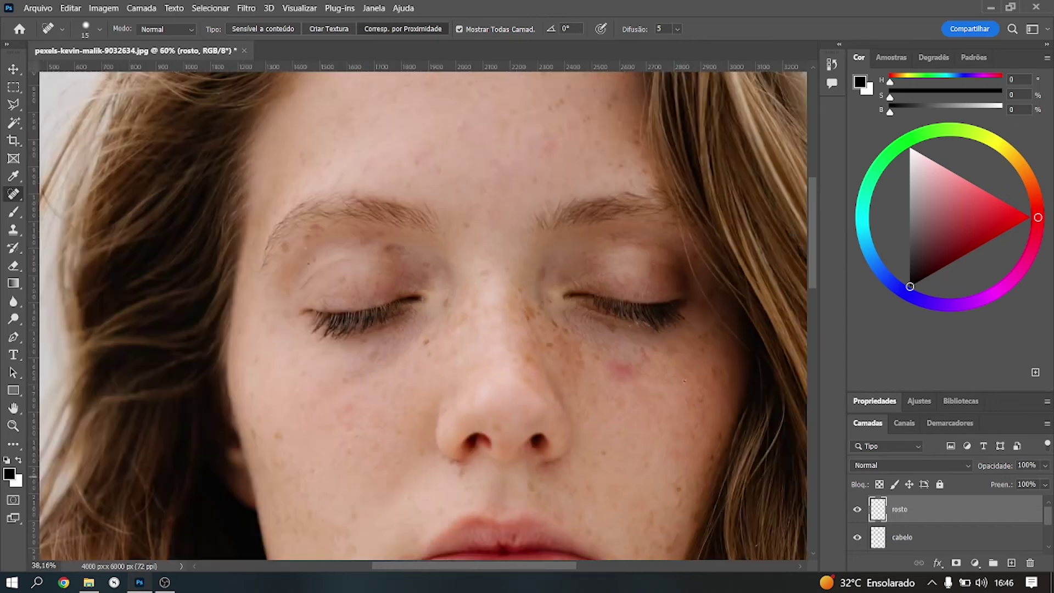
pyautogui.scroll(-1, 601, 375)
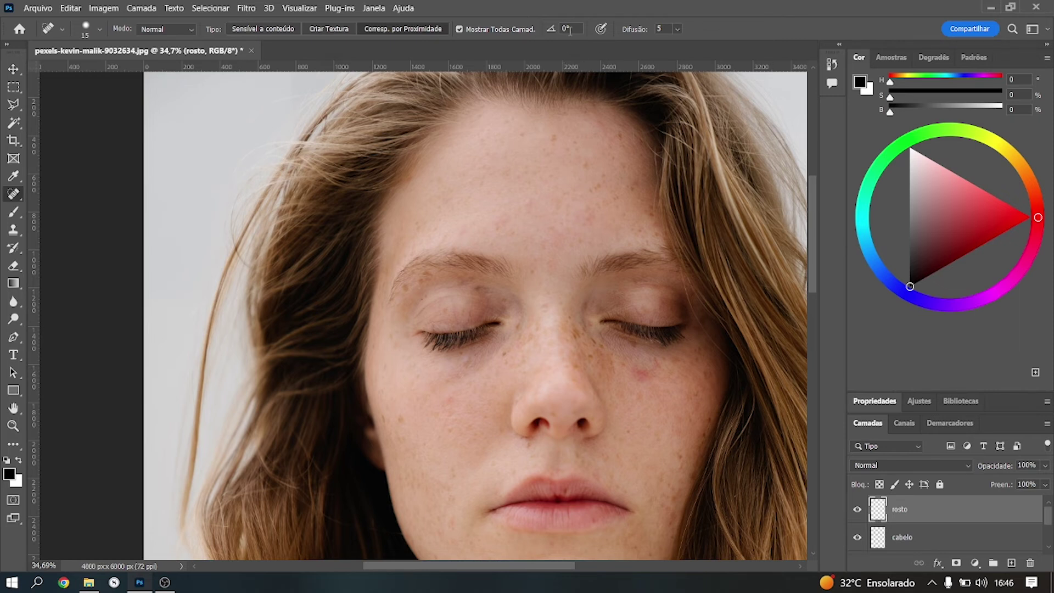
pyautogui.scroll(-3, 886, 536)
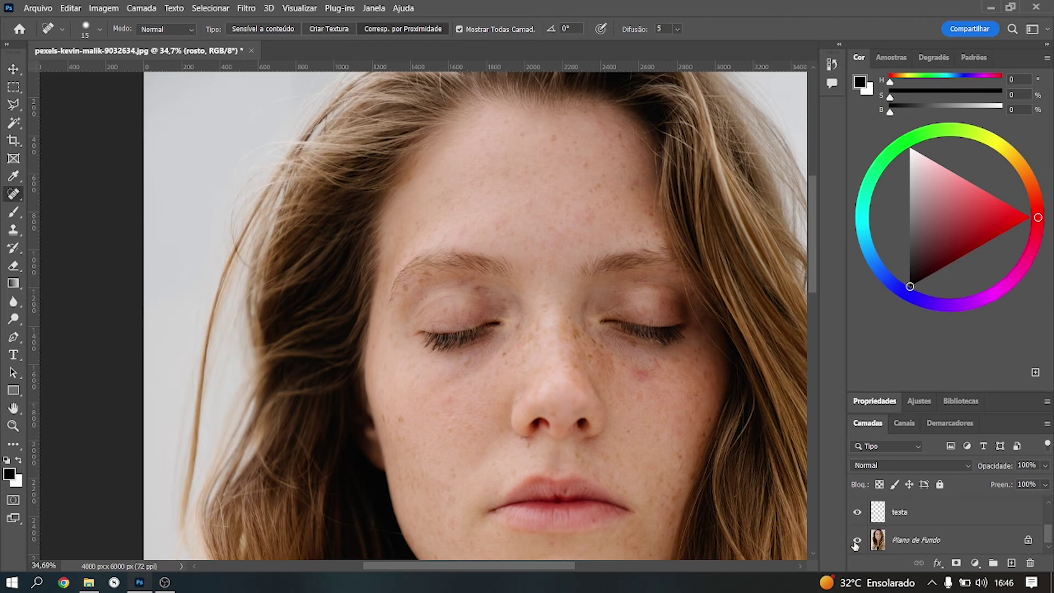
pyautogui.click(857, 541)
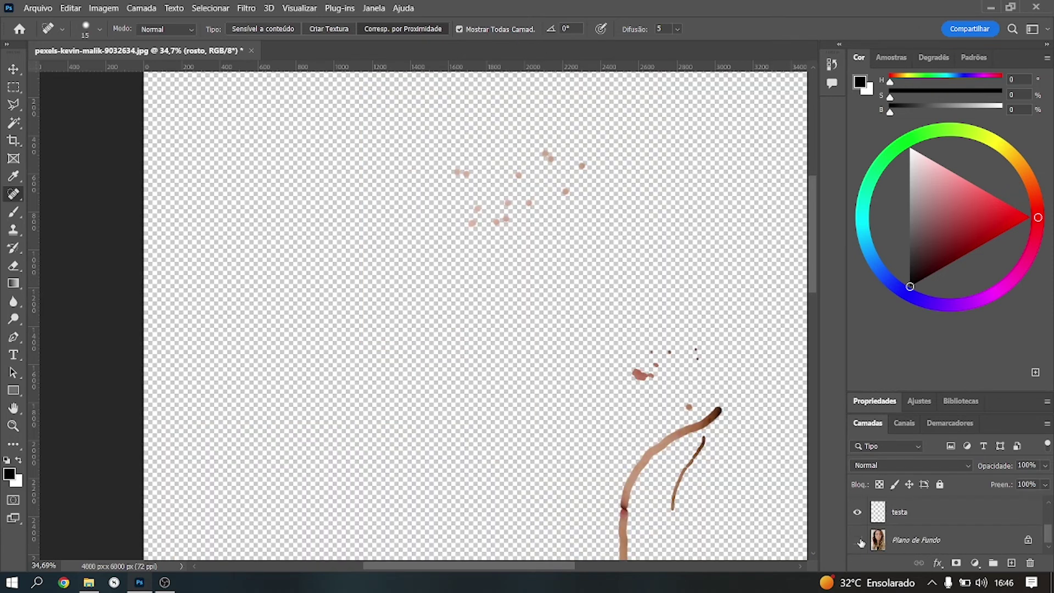
pyautogui.scroll(-5, 579, 214)
pyautogui.scroll(1, 628, 389)
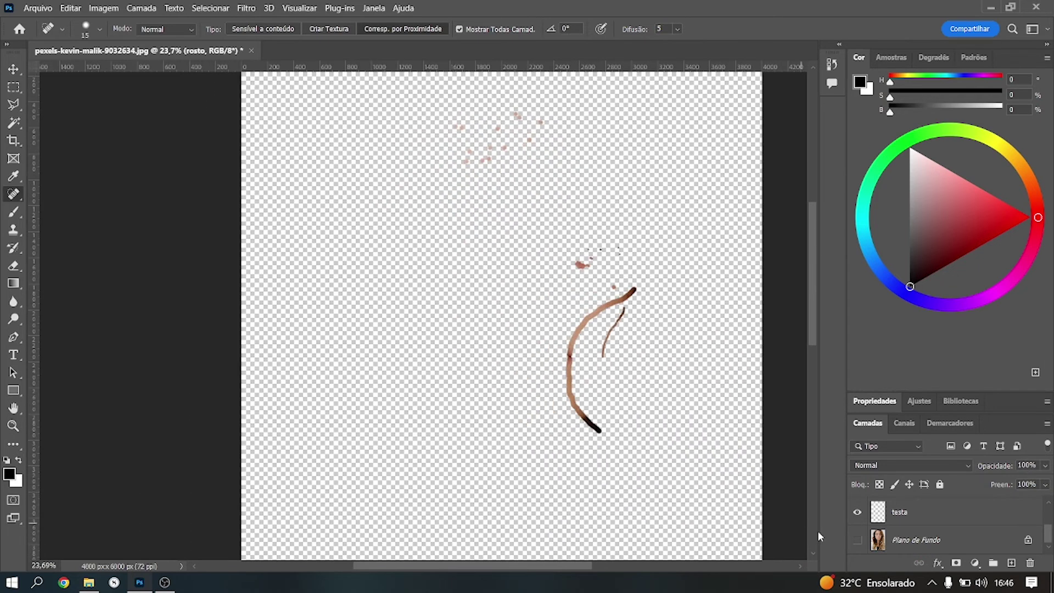
pyautogui.scroll(3, 868, 536)
pyautogui.click(858, 538)
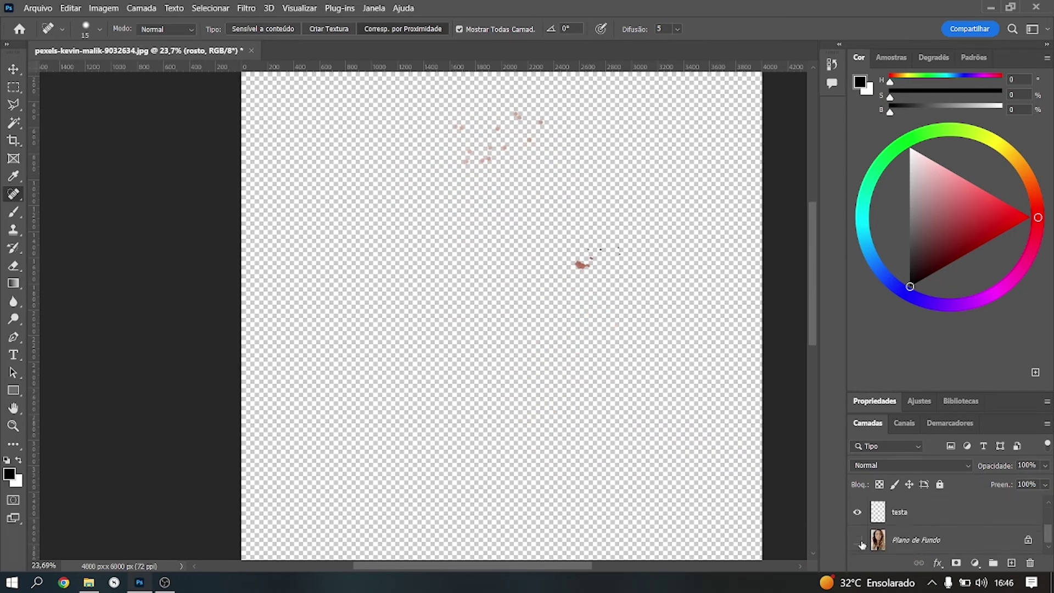
pyautogui.scroll(-3, 861, 541)
pyautogui.click(857, 511)
pyautogui.scroll(3, 859, 516)
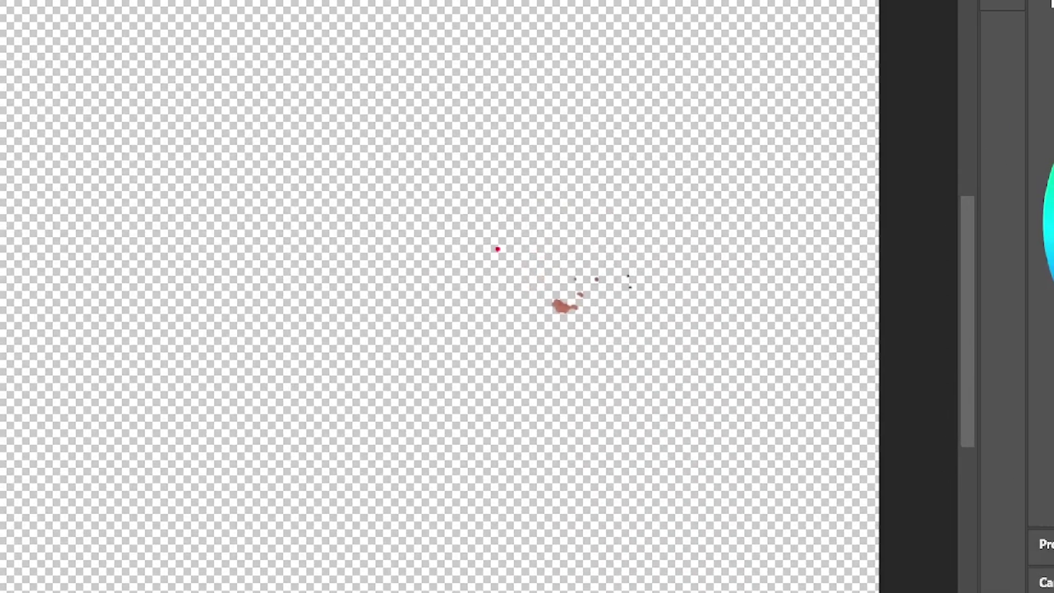
pyautogui.moveTo(666, 220)
pyautogui.mouseDown()
pyautogui.moveTo(627, 436)
pyautogui.moveTo(683, 231)
pyautogui.mouseUp()
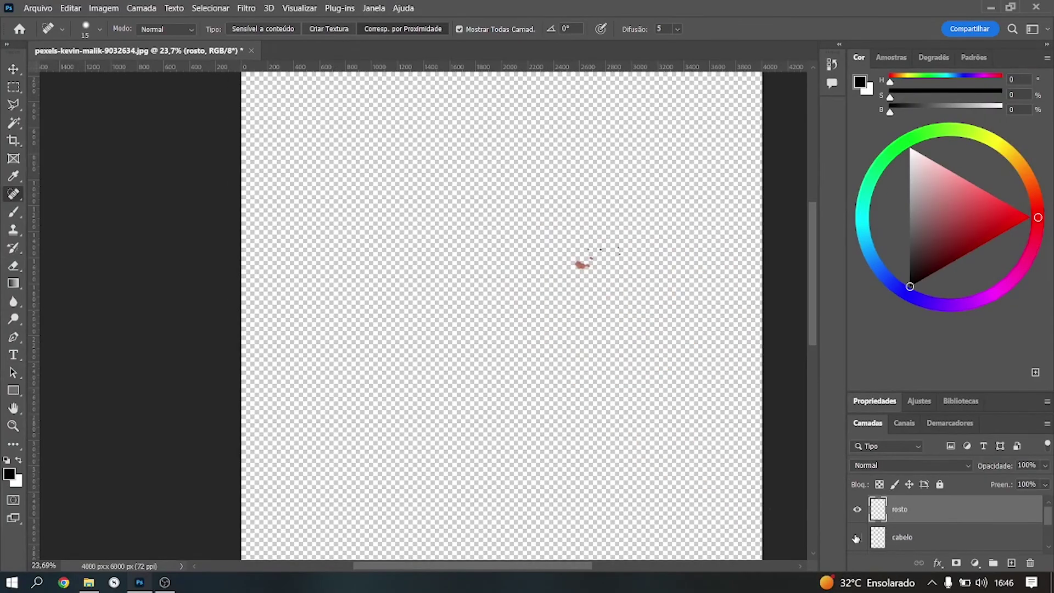
# Show cabelo again, toggle rosto off and back on, and show testa.
pyautogui.click(857, 537)
pyautogui.click(857, 509)
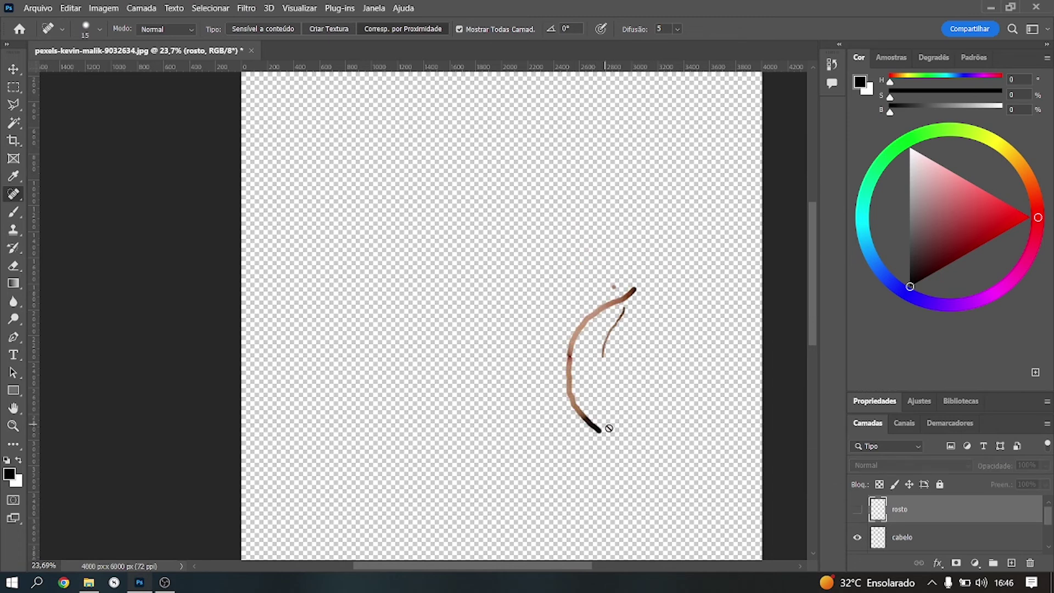
pyautogui.click(857, 510)
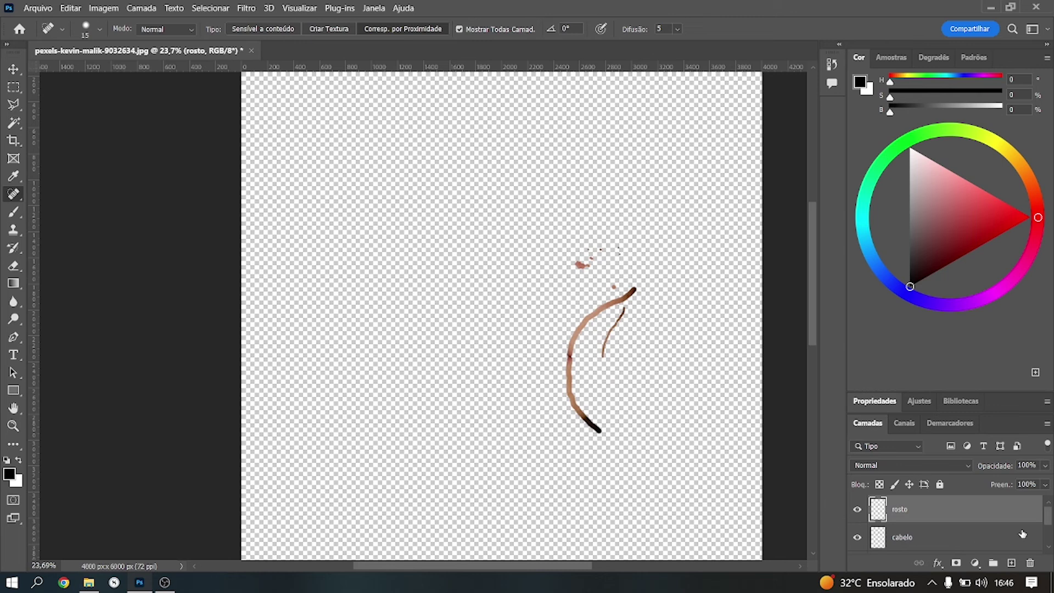
pyautogui.scroll(-2, 858, 510)
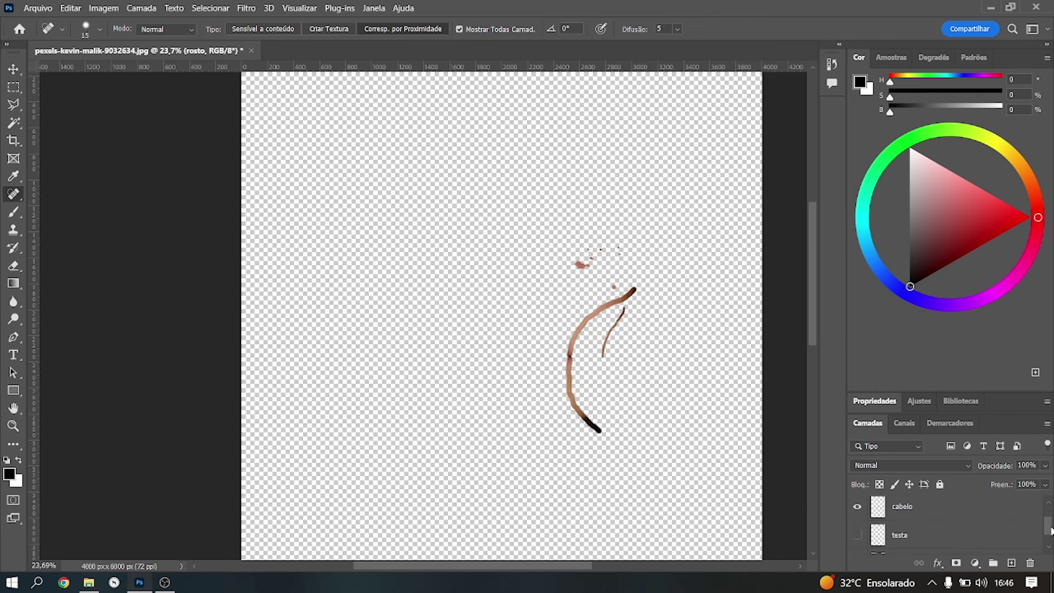
pyautogui.click(858, 526)
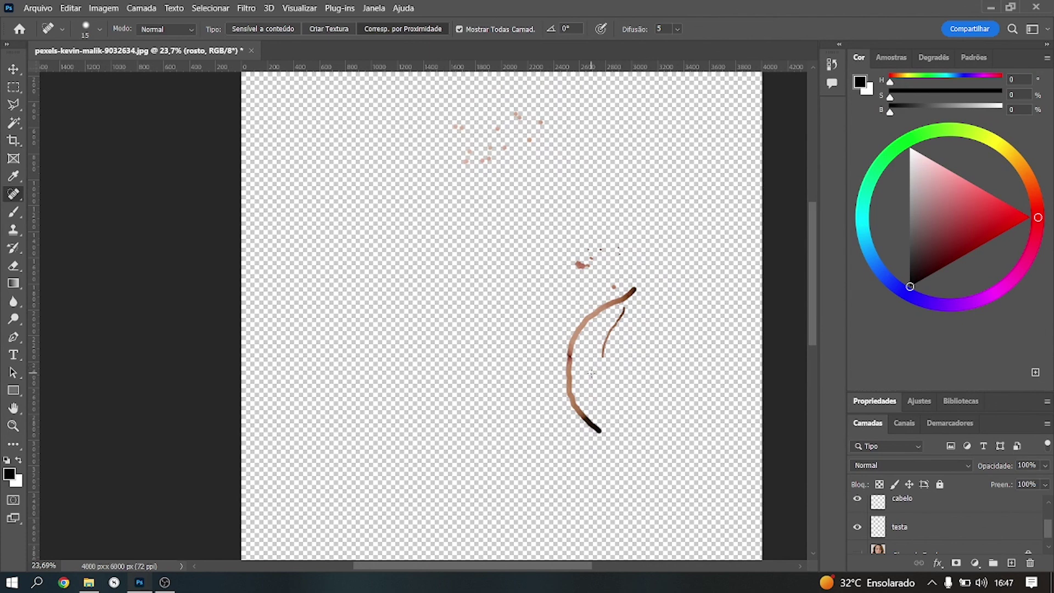
pyautogui.click(857, 554)
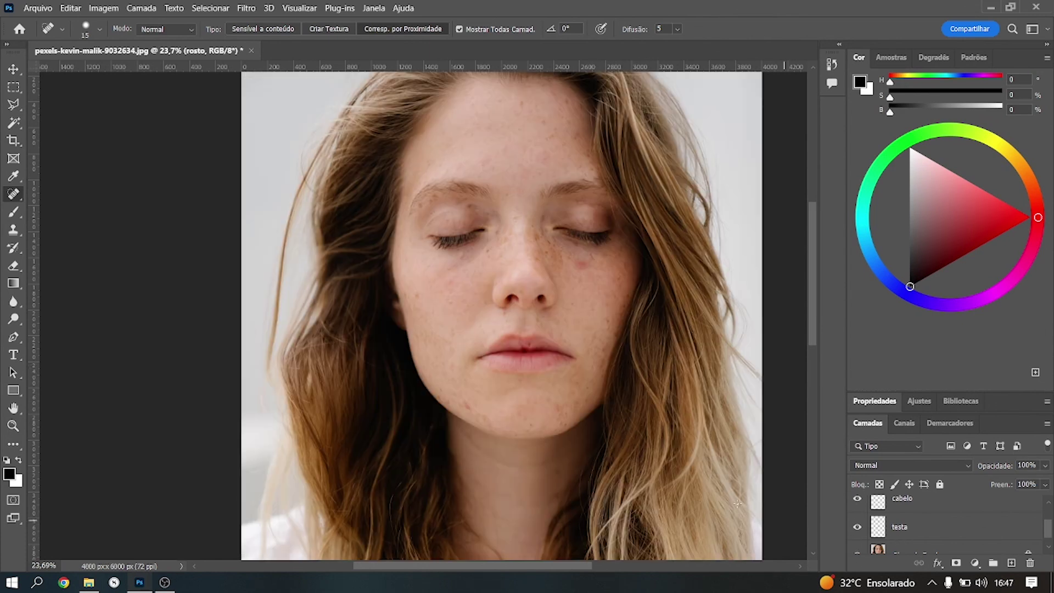
pyautogui.scroll(-1, 913, 522)
pyautogui.scroll(2, 913, 522)
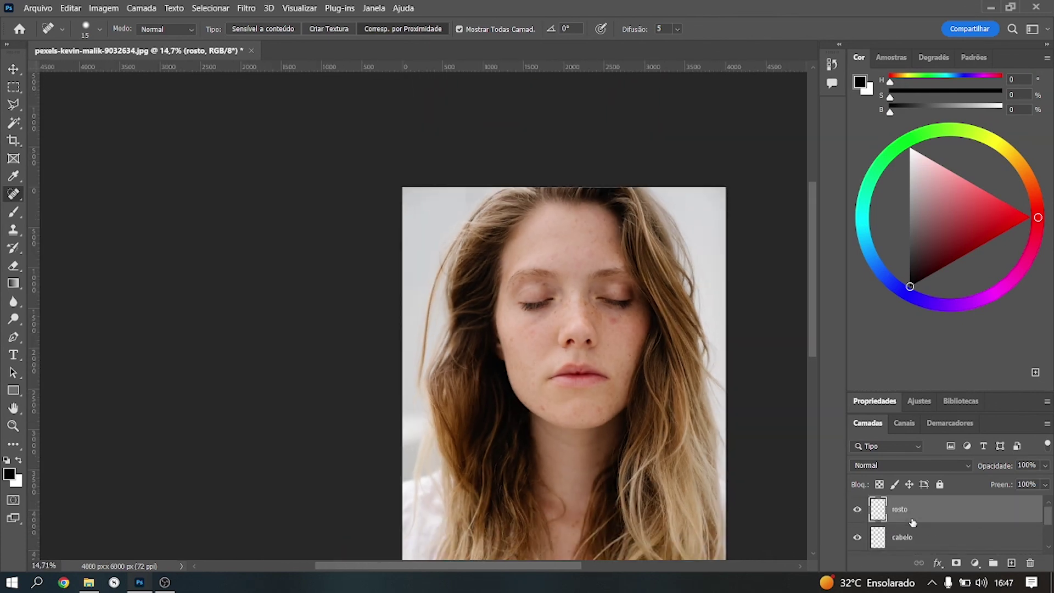